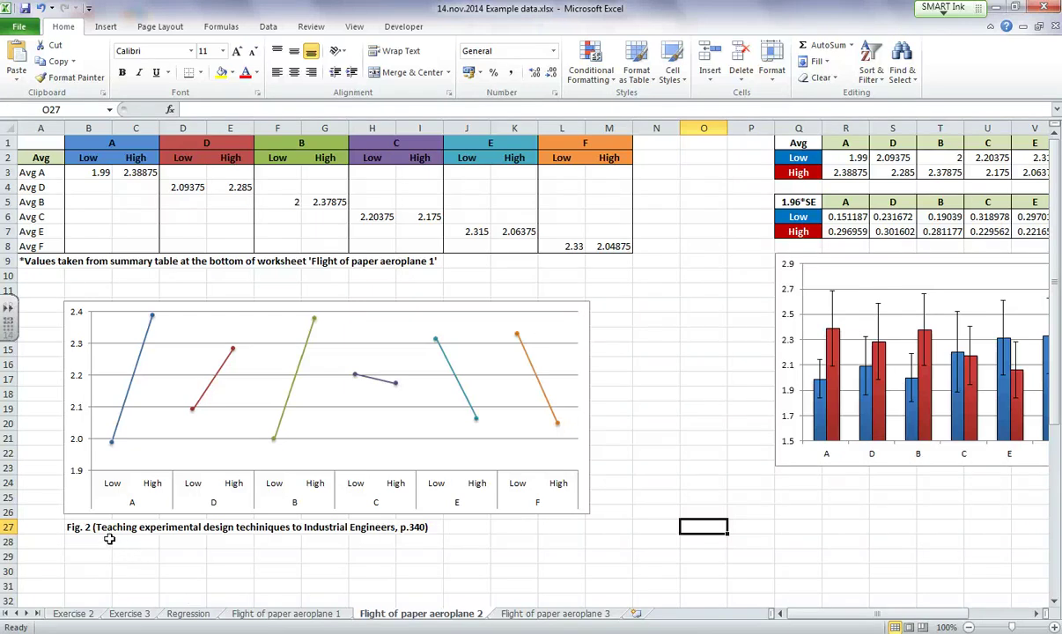
- Examine the Fig. 2 line chart and the low and high averages for factors A to F that feed it
left_click(141, 525)
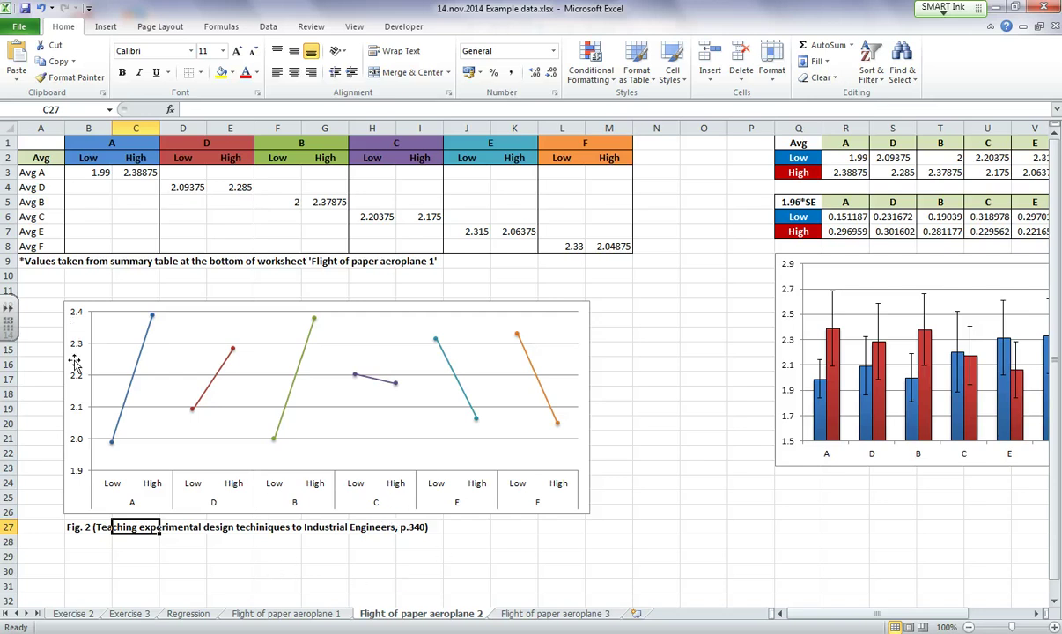
mouse_move(112, 446)
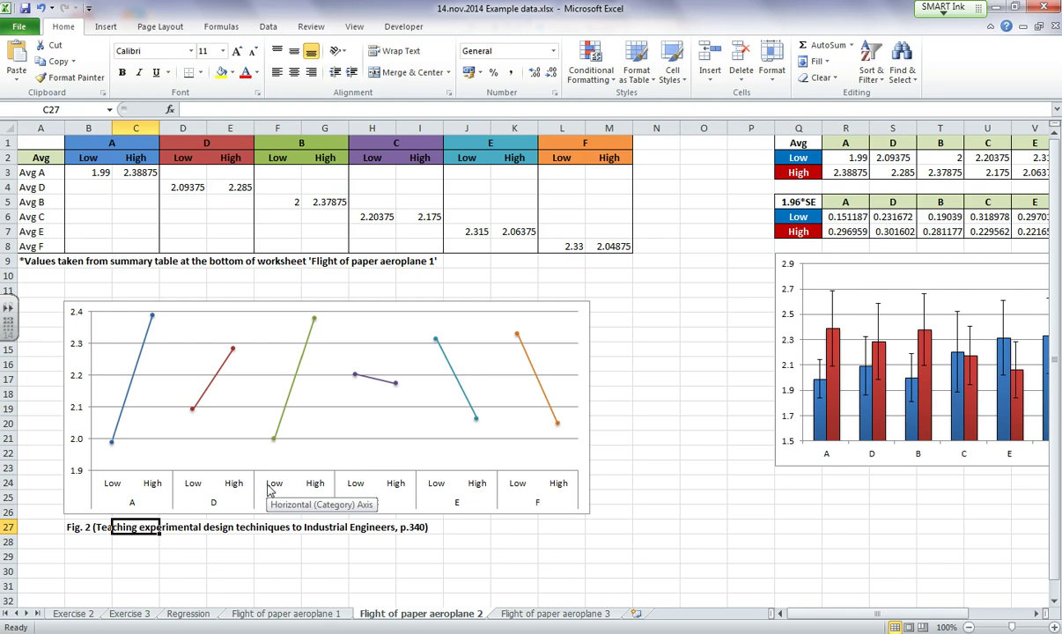
left_click(137, 226)
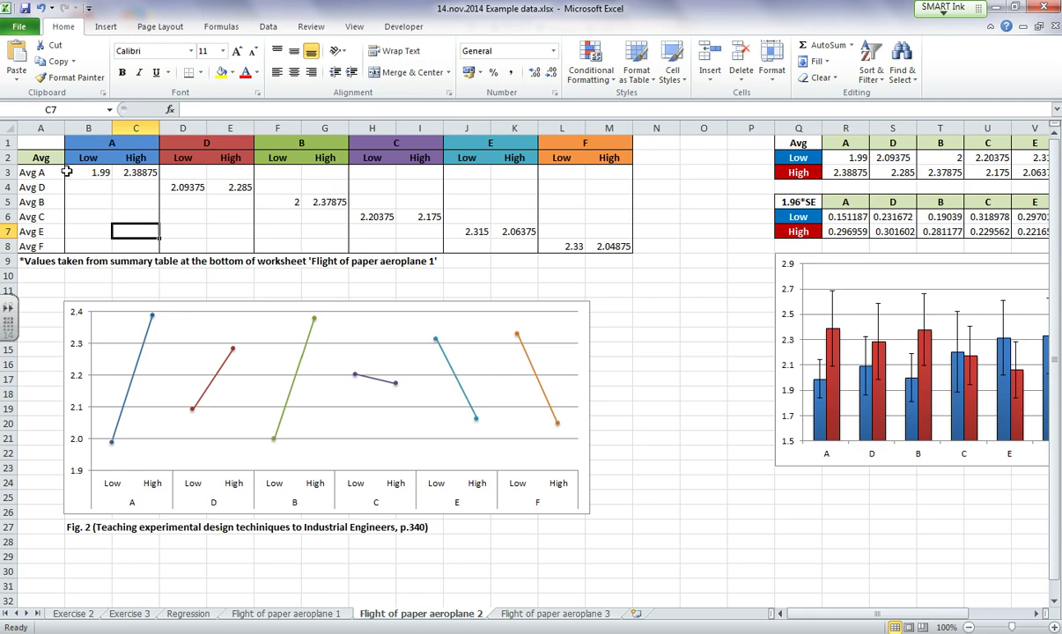
left_click_drag(75, 173, 132, 171)
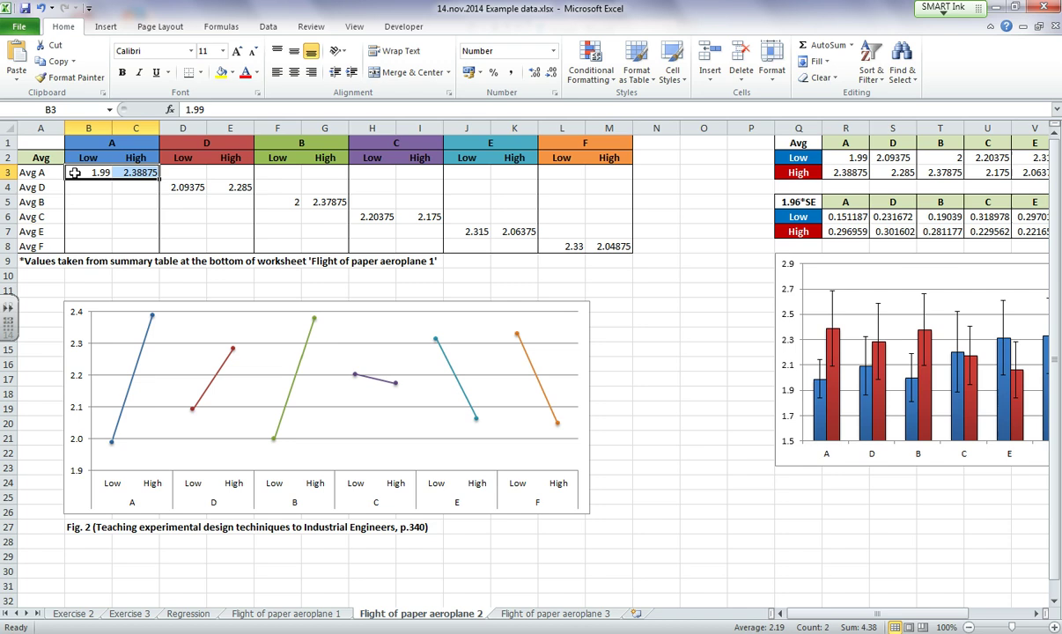
left_click_drag(74, 172, 227, 188)
left_click_drag(295, 203, 608, 246)
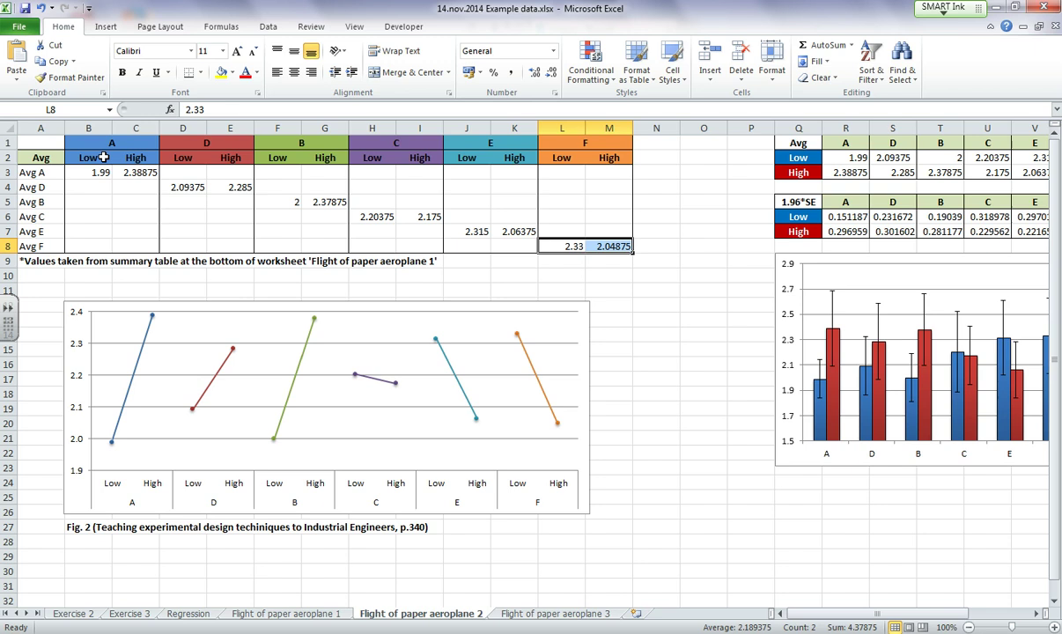
- Insert a 2-D line chart with markers from the factor averages table in B1:M8
left_click_drag(104, 144, 591, 248)
left_click(105, 28)
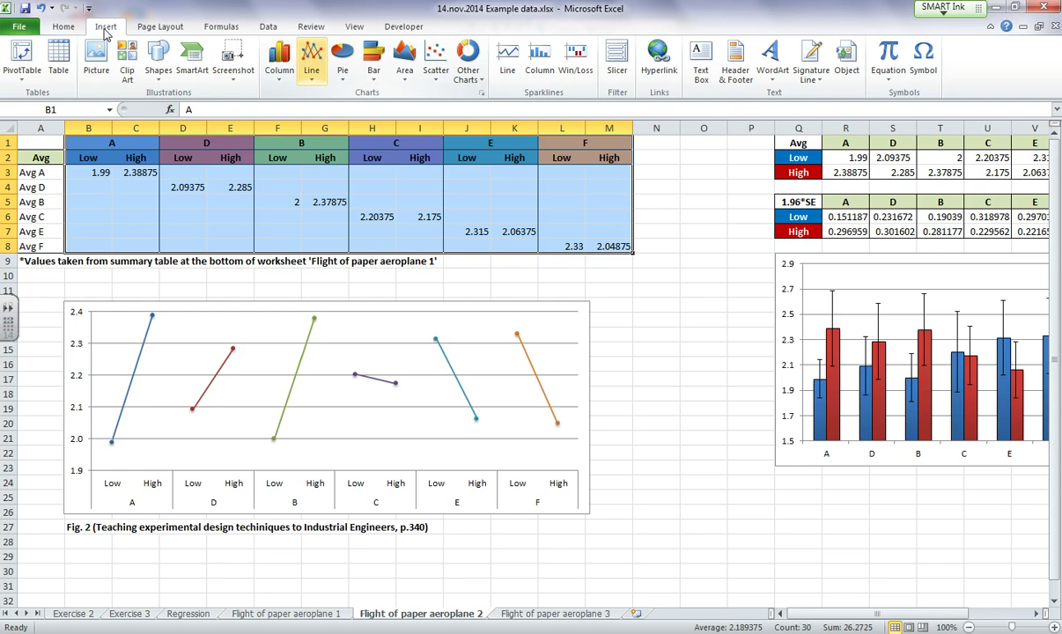
left_click(313, 72)
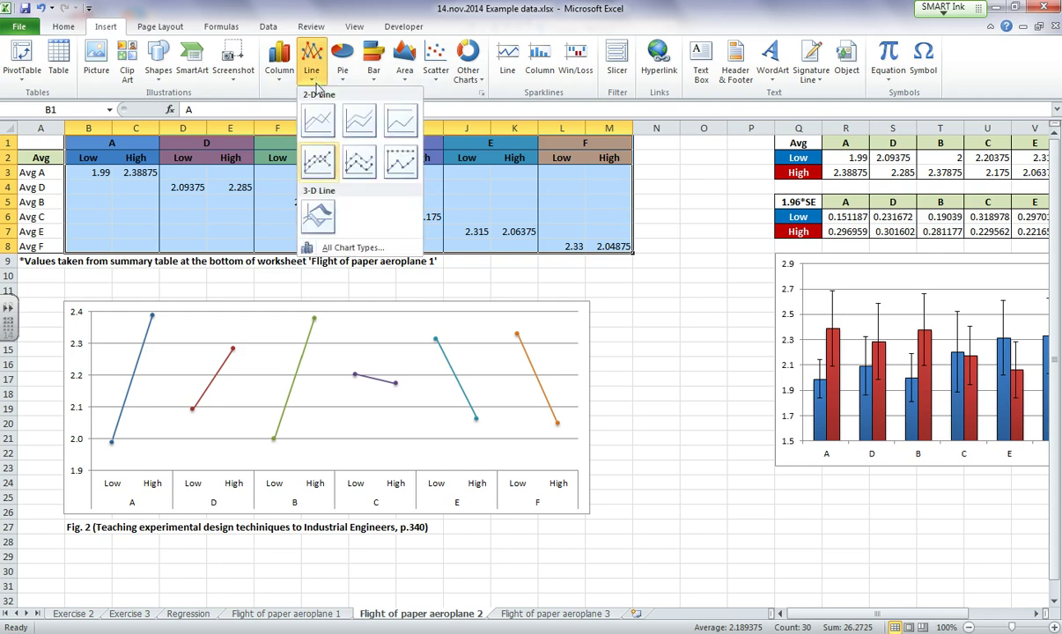
left_click(318, 164)
- Place the new line chart below the Fig. 2 caption at about the width of the chart above, and delete its legend
scroll(496, 280, "down", 3)
scroll(496, 280, "down", 1)
left_click_drag(631, 315, 351, 580)
scroll(352, 579, "down", 3)
left_click_drag(423, 441, 592, 471)
left_click(555, 341)
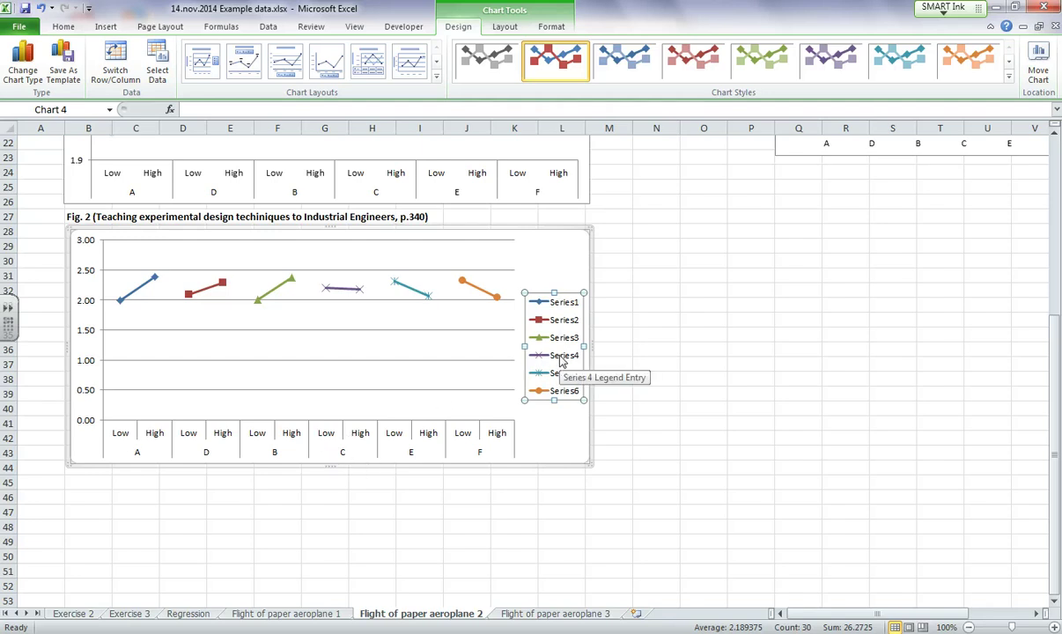
key("Delete")
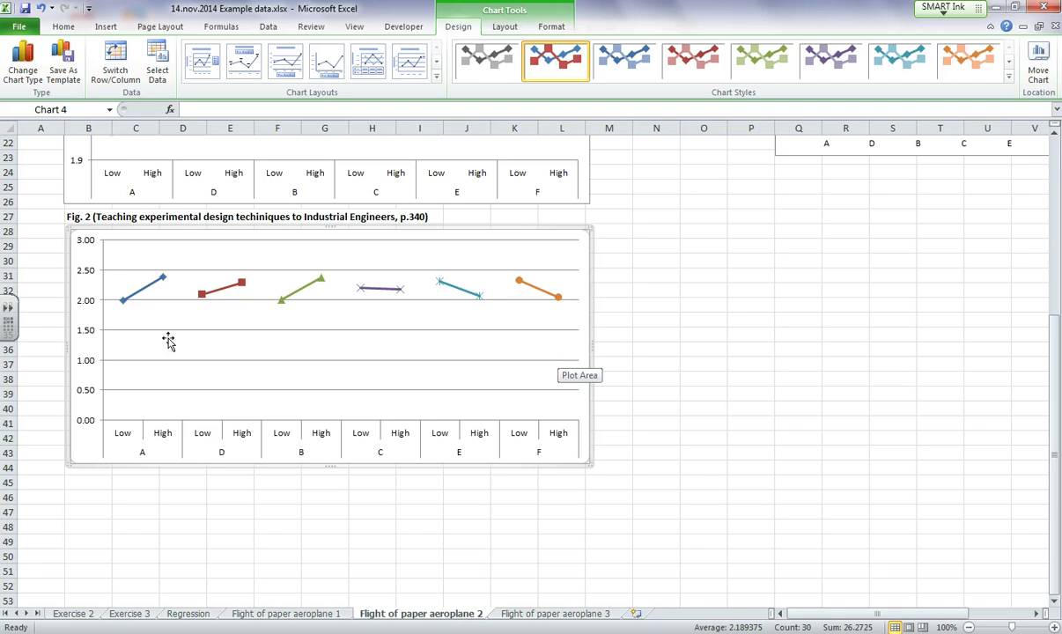
- Fix the new line chart's vertical axis minimum at 1.9 and maximum at 2.4
left_click(87, 427)
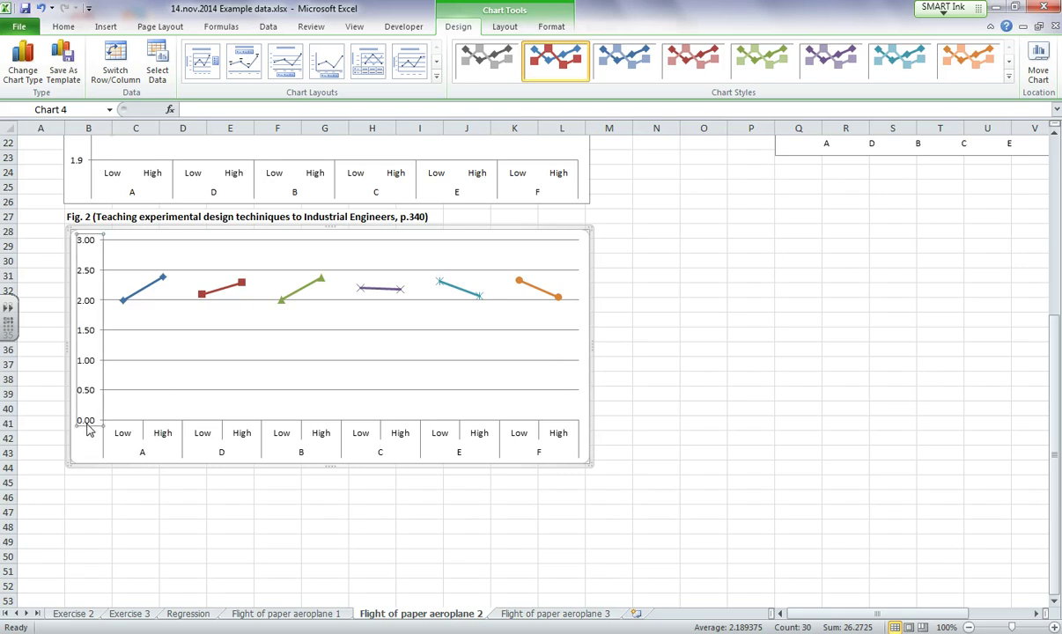
right_click(81, 387)
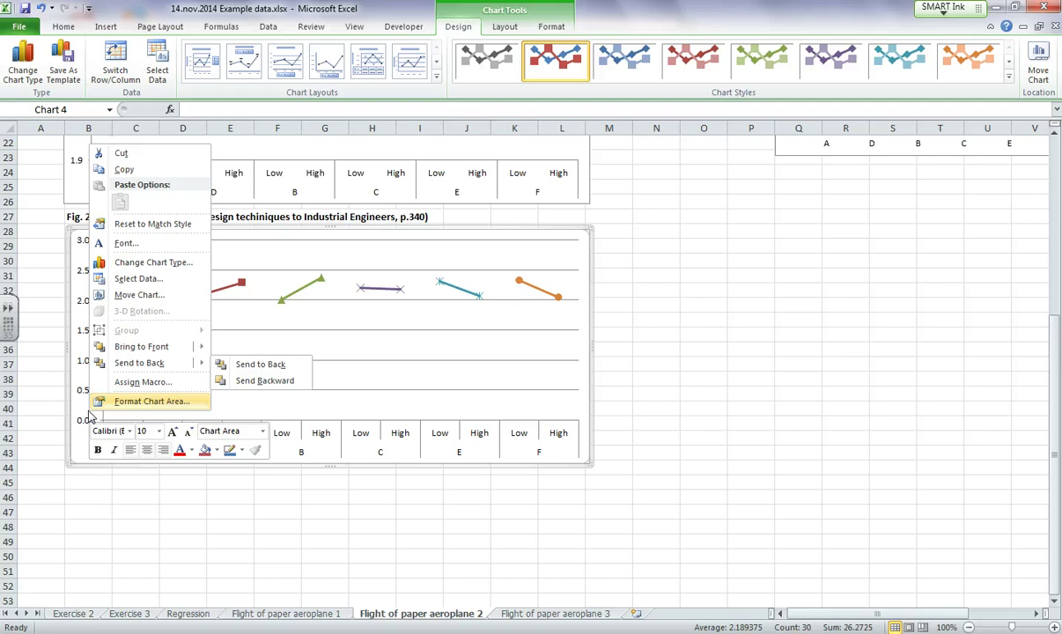
left_click(85, 426)
right_click(86, 424)
key("Return")
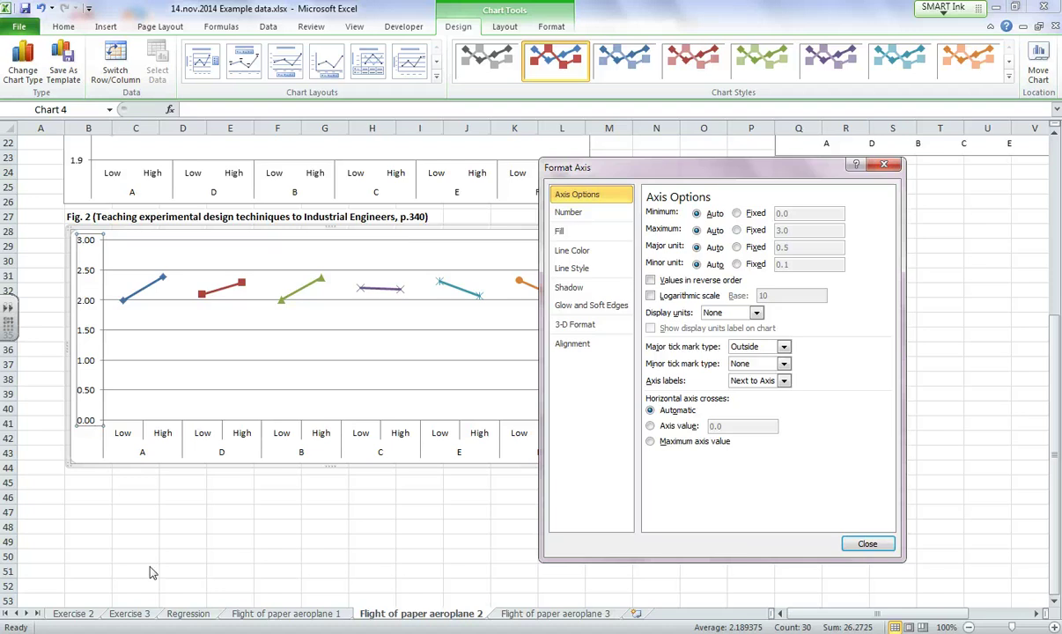
left_click(738, 214)
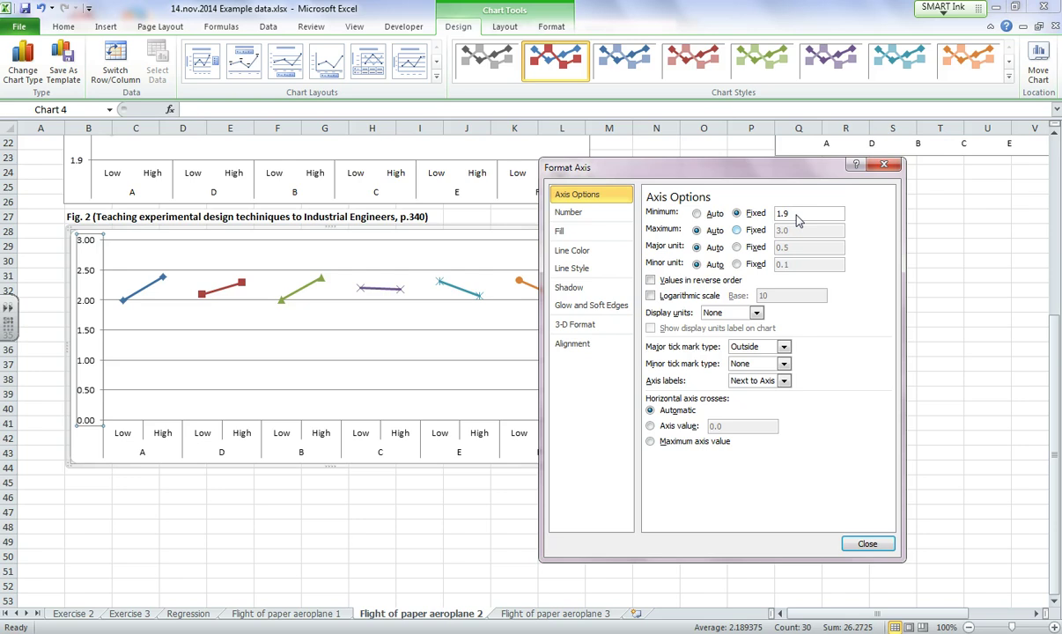
left_click(758, 229)
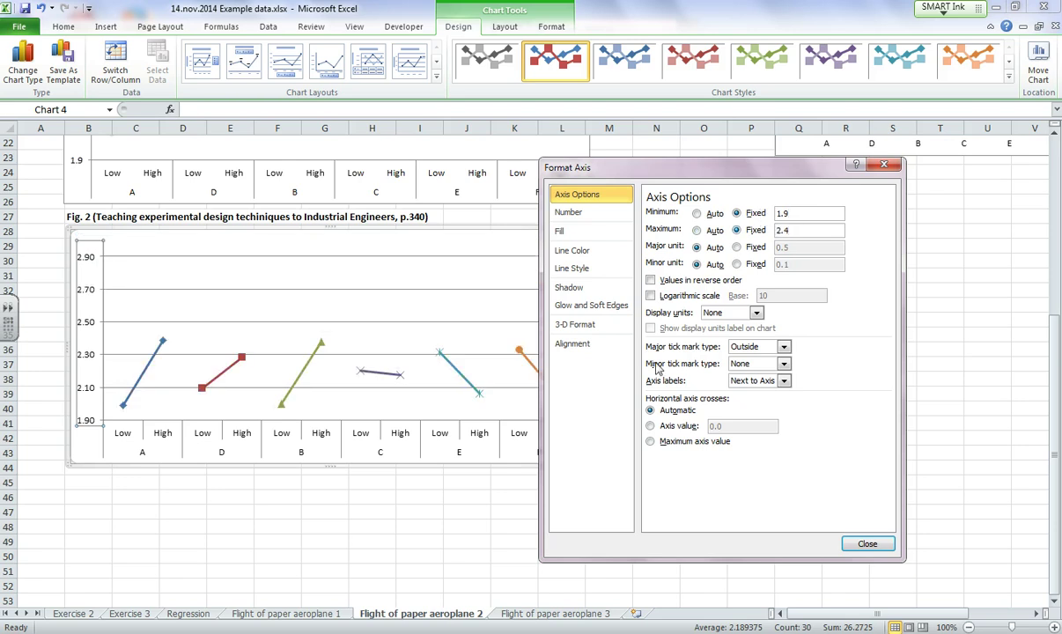
left_click(737, 231)
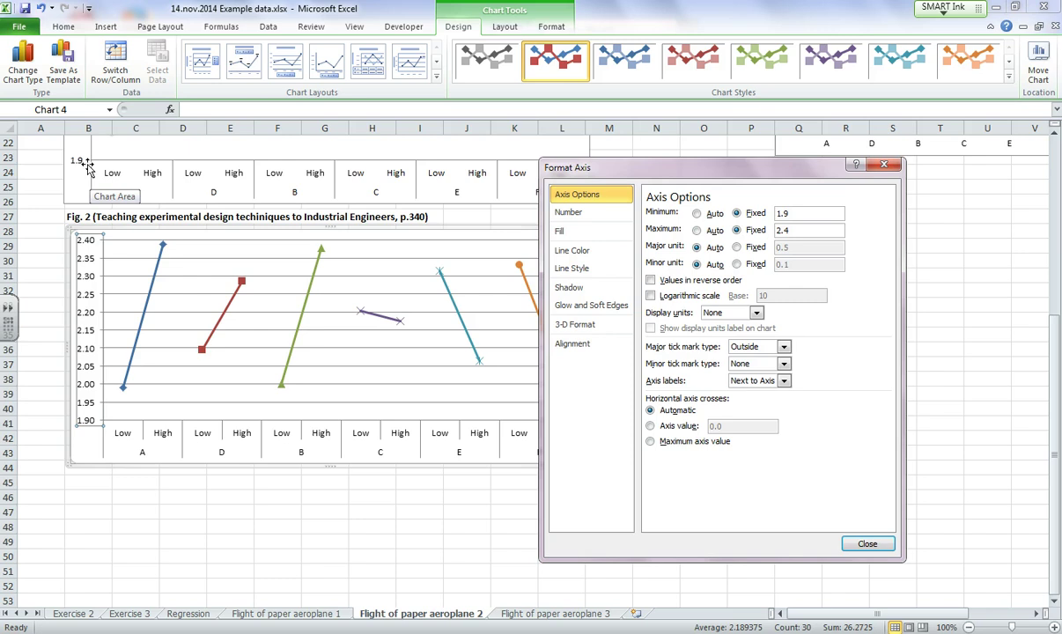
- Format the new line chart's vertical axis numbers to 1 decimal place and finish the axis formatting
left_click(571, 212)
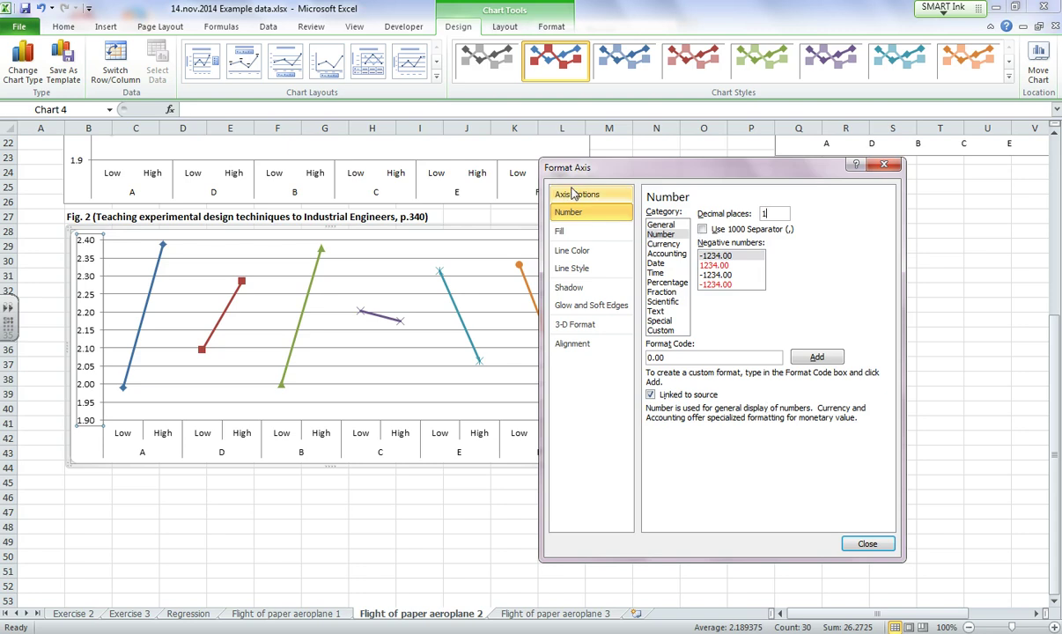
left_click(574, 196)
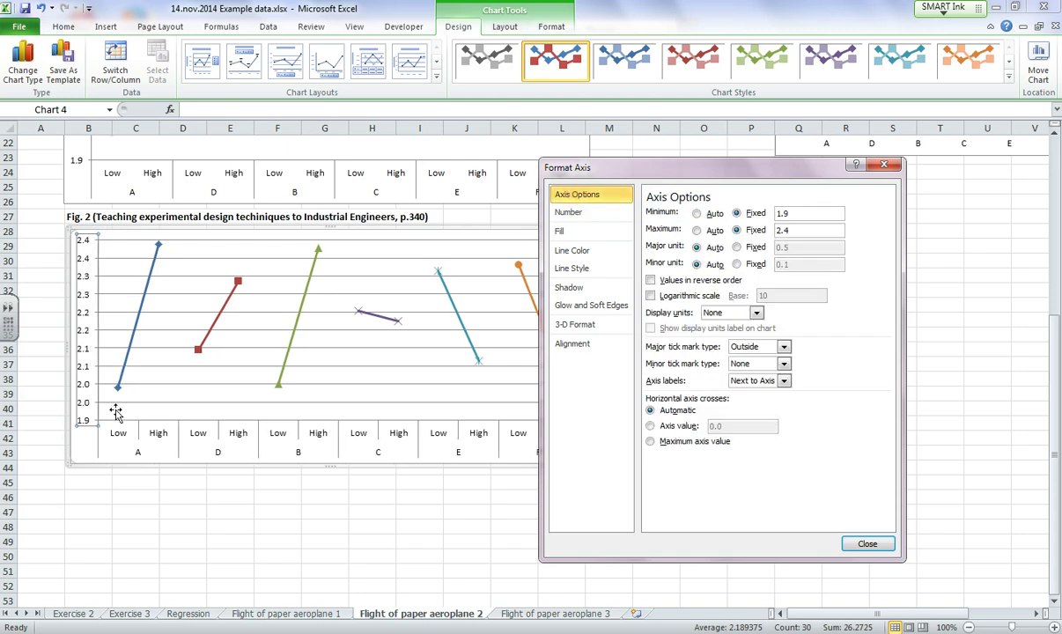
left_click(118, 510)
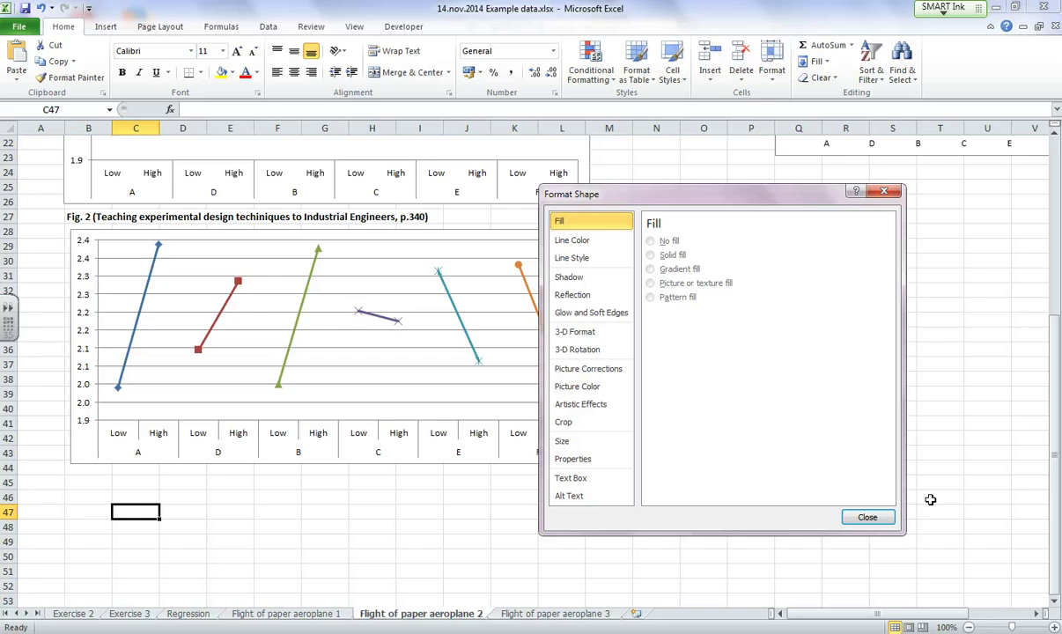
left_click(881, 517)
- Fix the major unit of the new line chart's vertical axis at 0.1
scroll(883, 520, "up", 3)
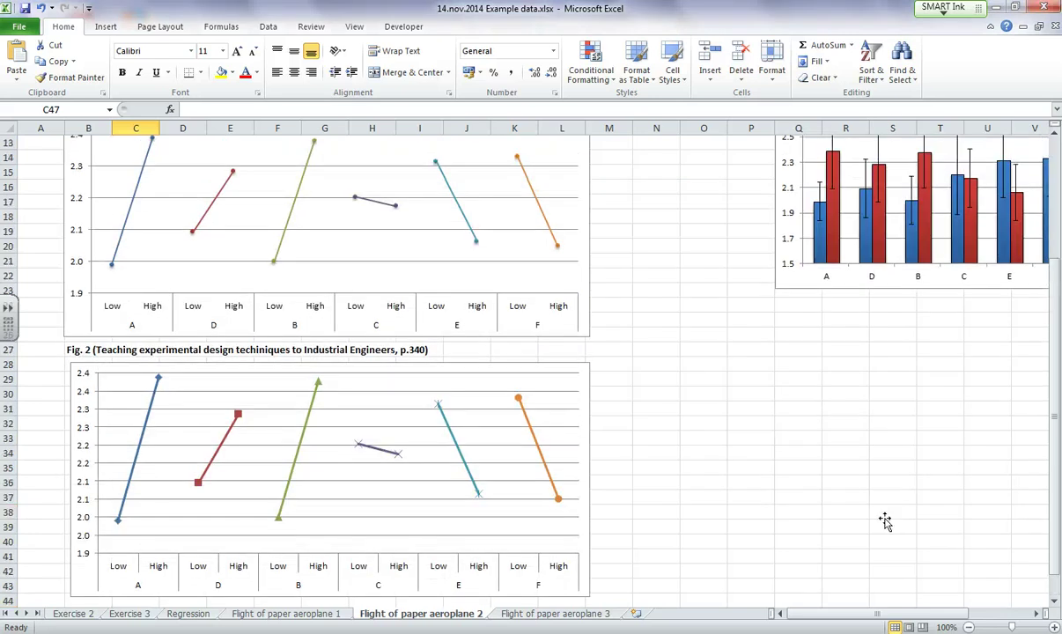
scroll(78, 304, "up", 2)
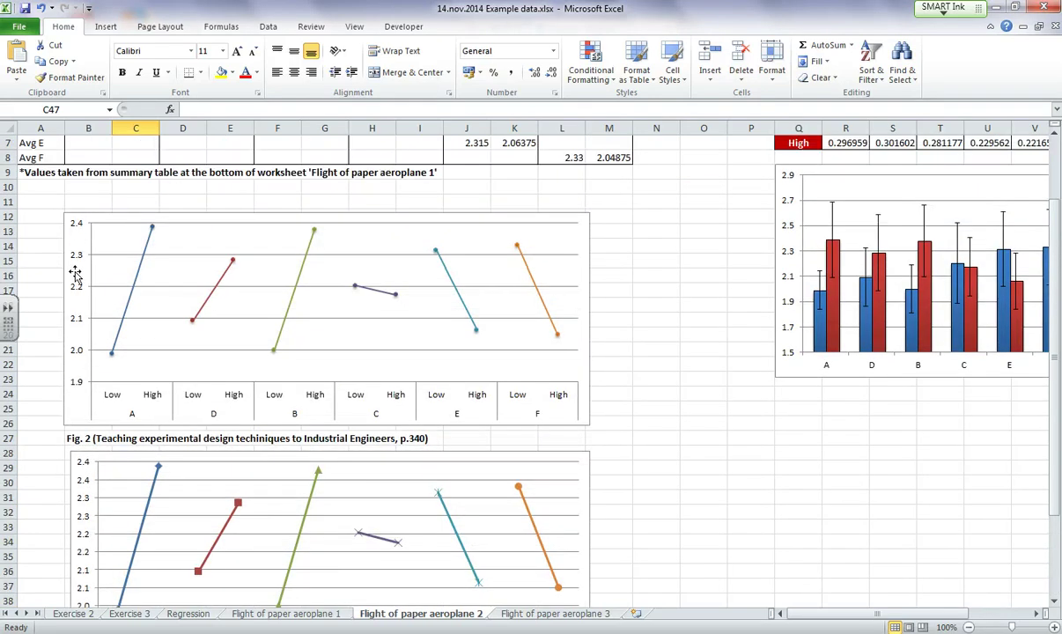
scroll(74, 274, "down", 2)
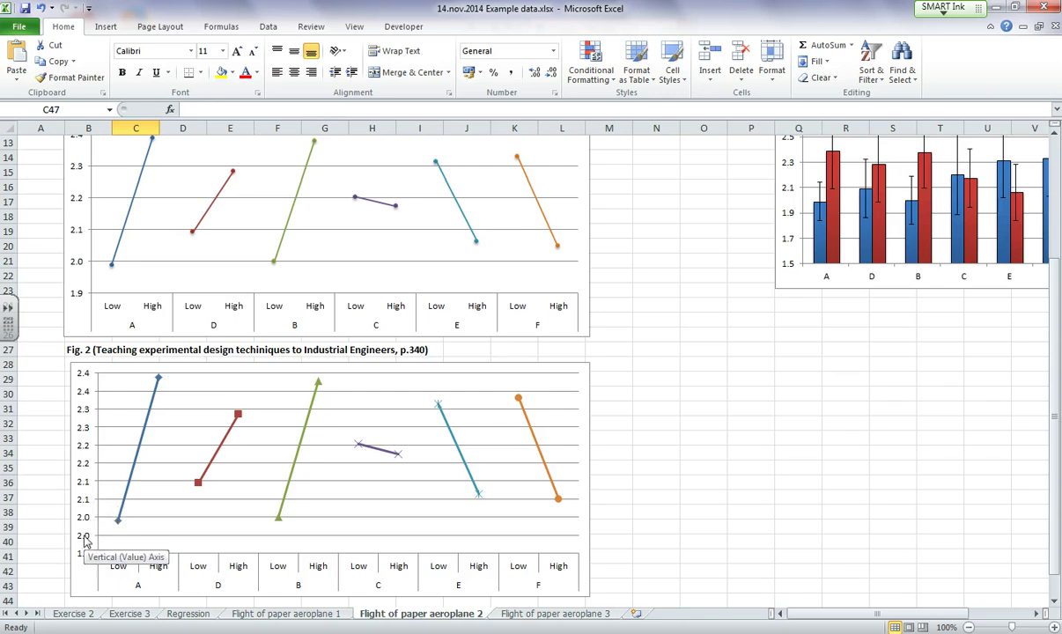
right_click(86, 545)
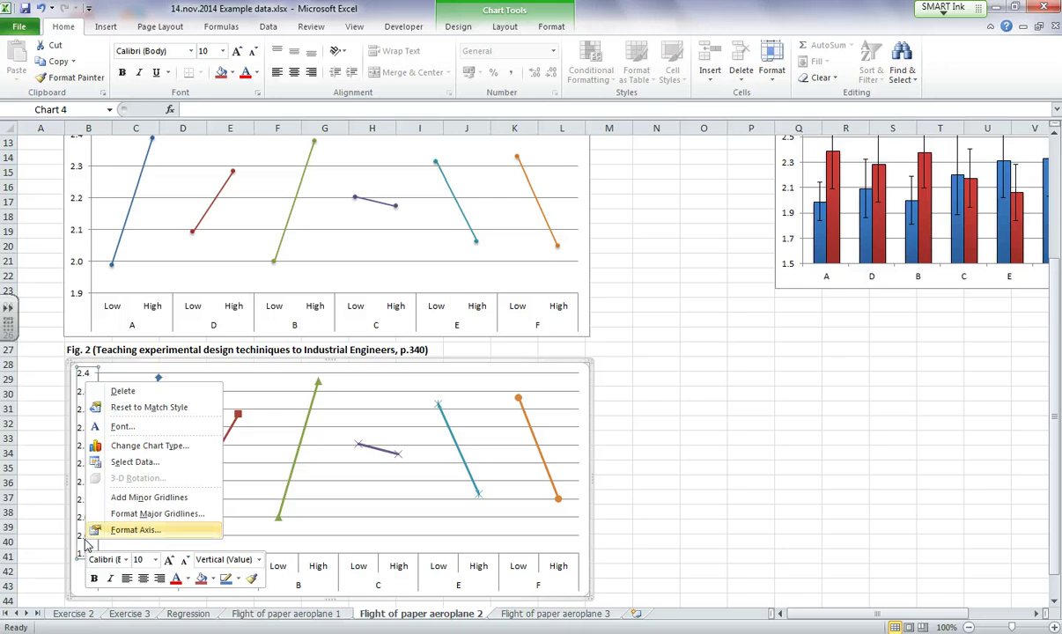
left_click(154, 531)
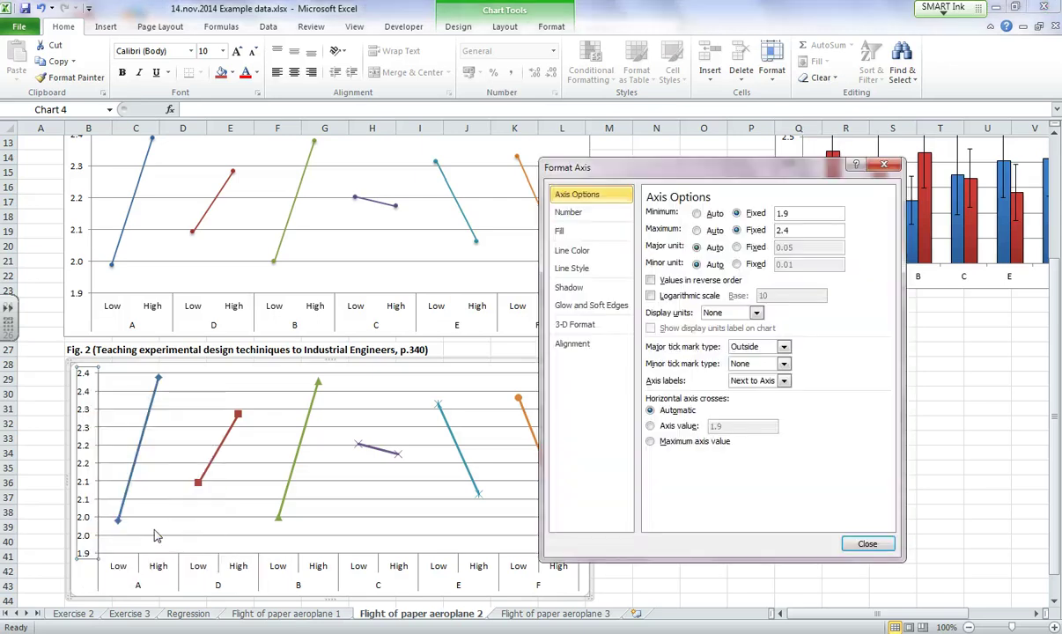
left_click(736, 248)
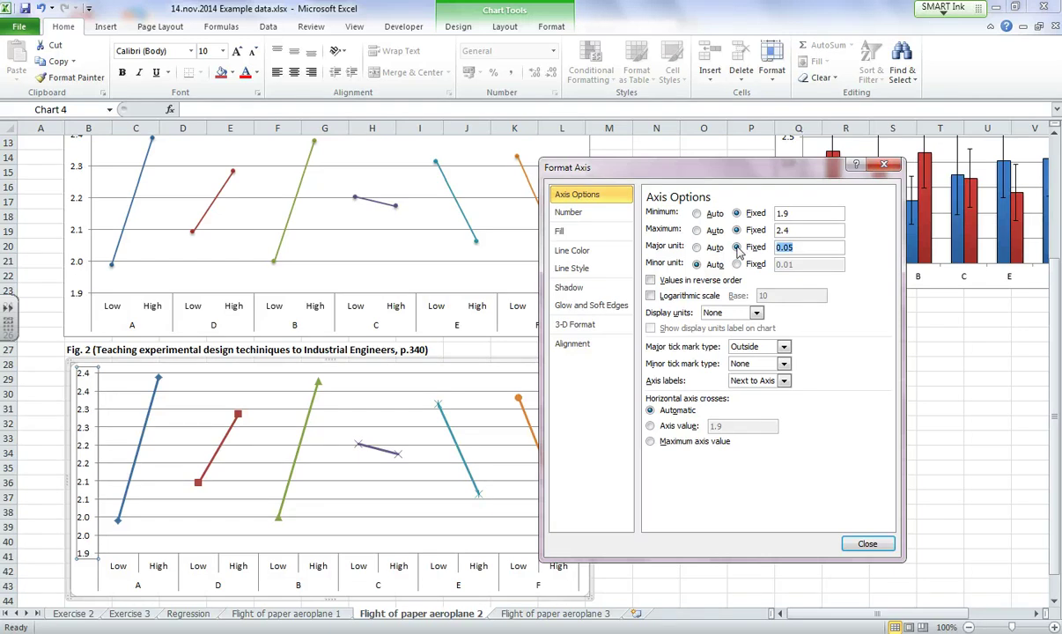
type(".1")
left_click(700, 243)
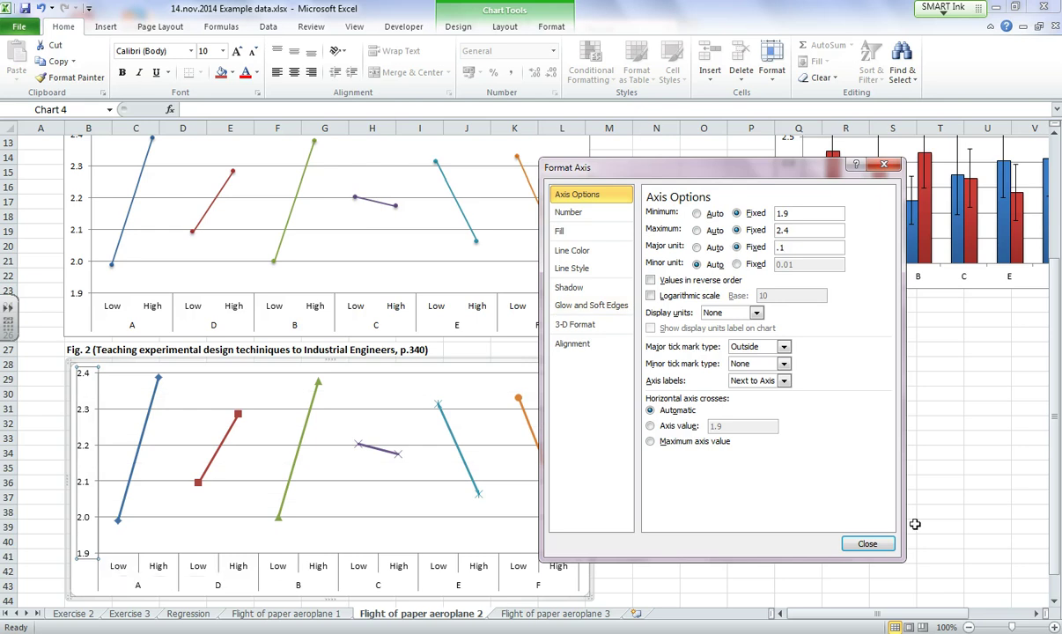
left_click(875, 544)
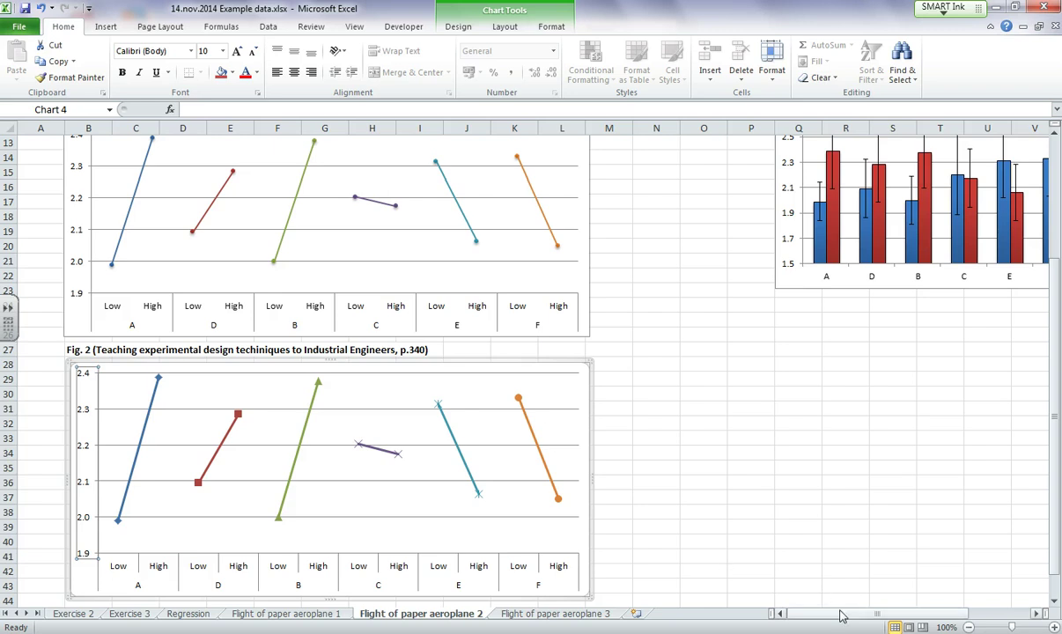
- Examine the column chart with error bars, its Avg and 1.96*SE tables, and the source sheet Flight of paper aeroplane 1
left_click_drag(829, 615, 847, 616)
scroll(798, 531, "up", 4)
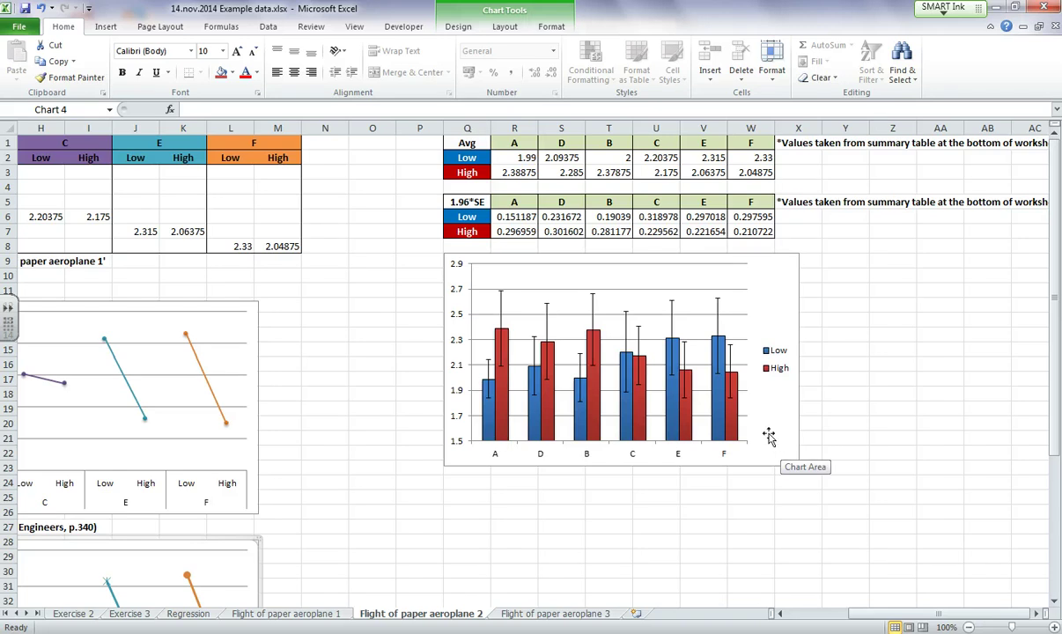
left_click(286, 614)
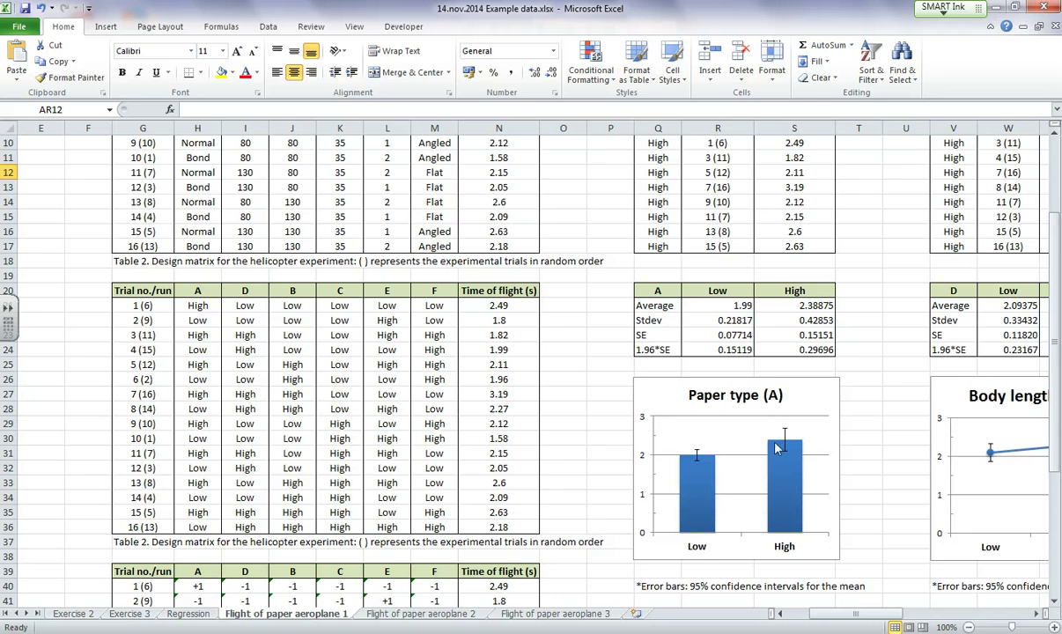
left_click(554, 614)
left_click(421, 614)
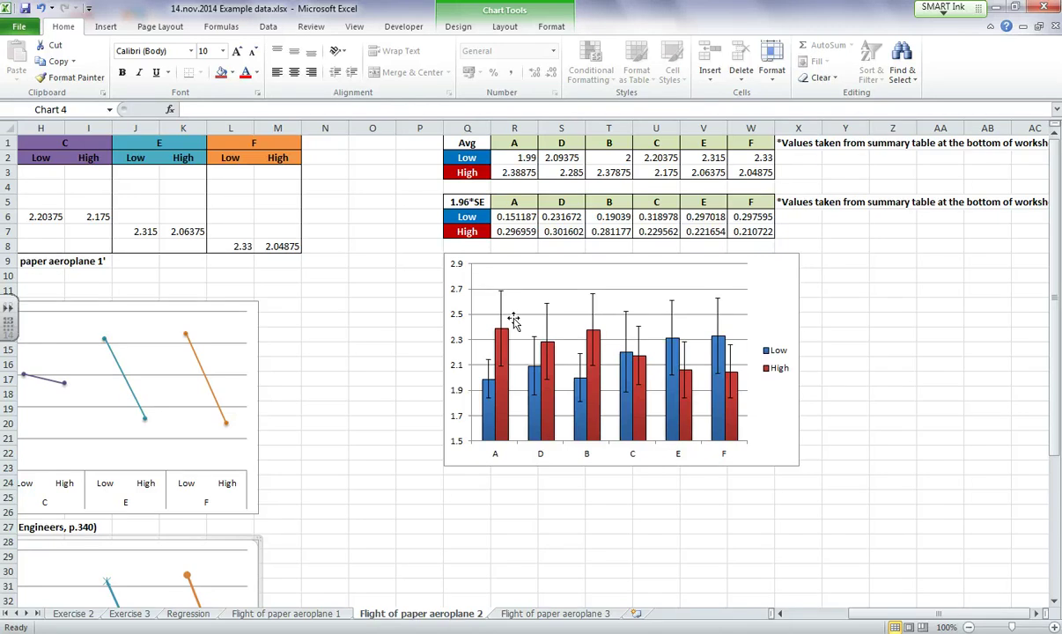
left_click(468, 142)
left_click_drag(468, 143, 745, 171)
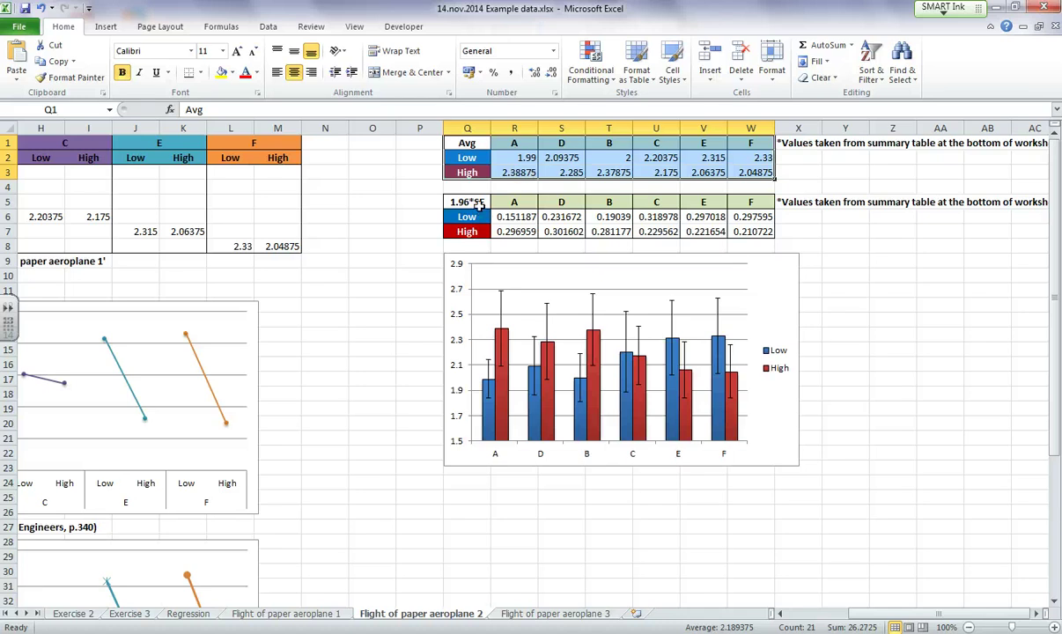
left_click_drag(477, 202, 728, 229)
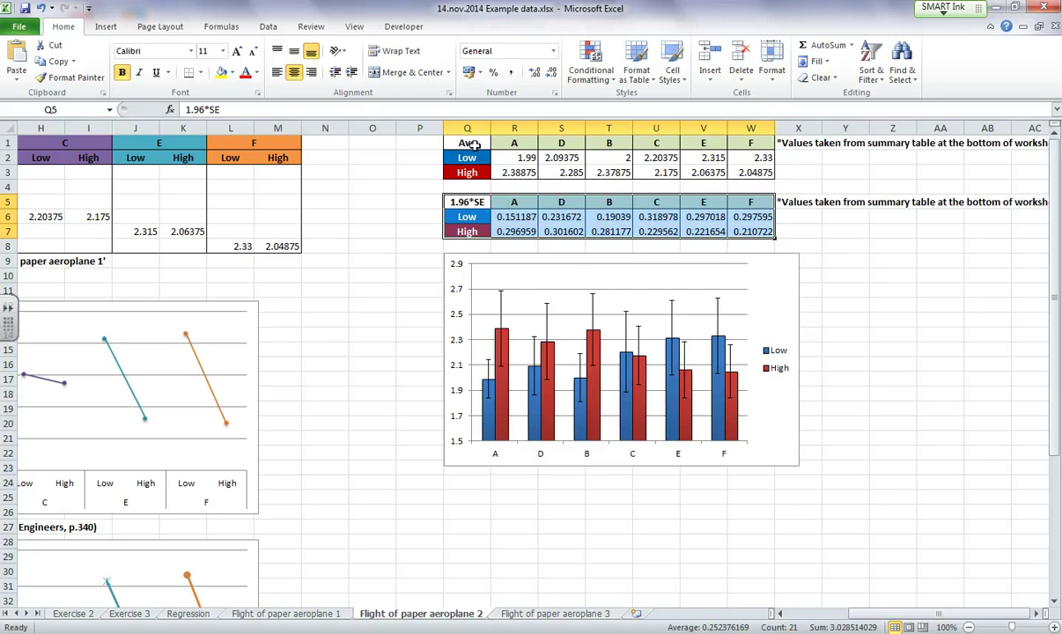
- Insert a 2-D clustered column chart from the Avg table in Q1:W3 and place it over the existing column chart
left_click_drag(472, 142, 748, 170)
left_click(107, 27)
left_click(280, 63)
left_click(285, 121)
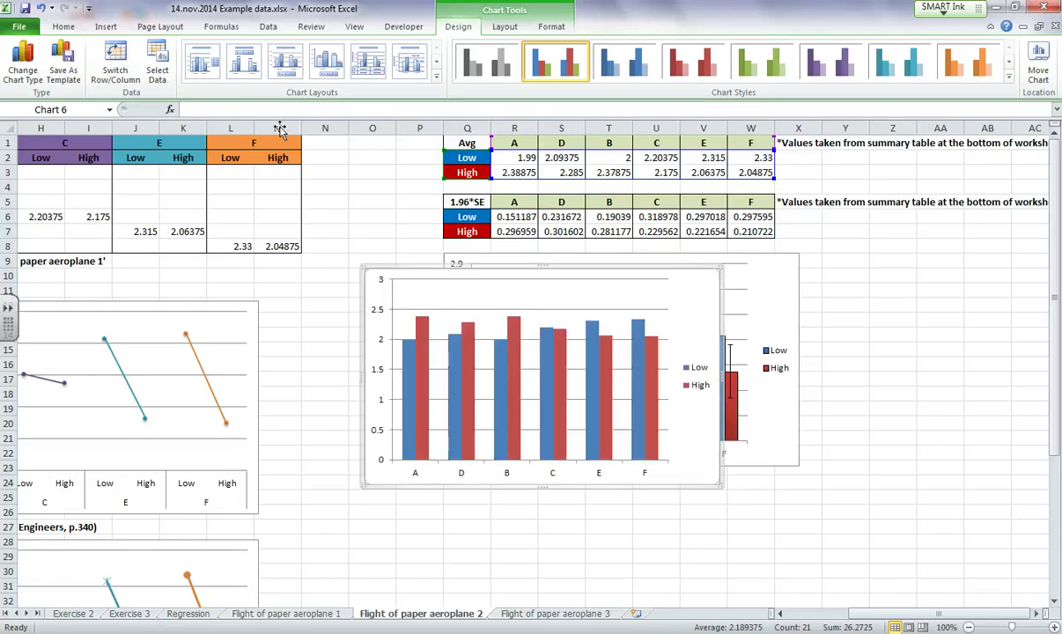
left_click_drag(540, 271, 541, 268)
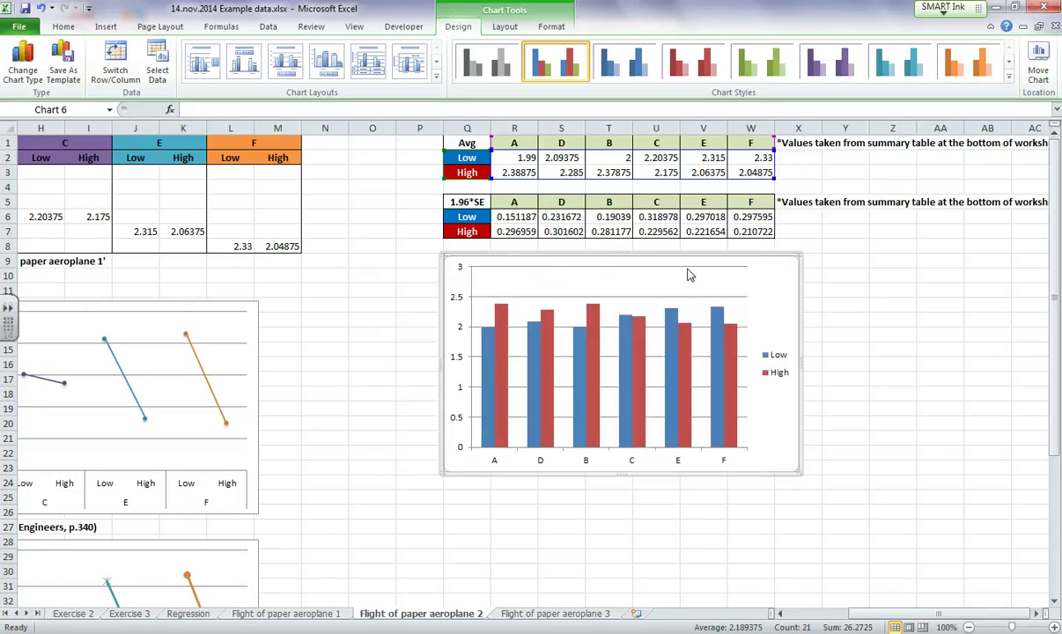
- Apply a shaded blue-and-red chart style to the new clustered column chart
key("Down")
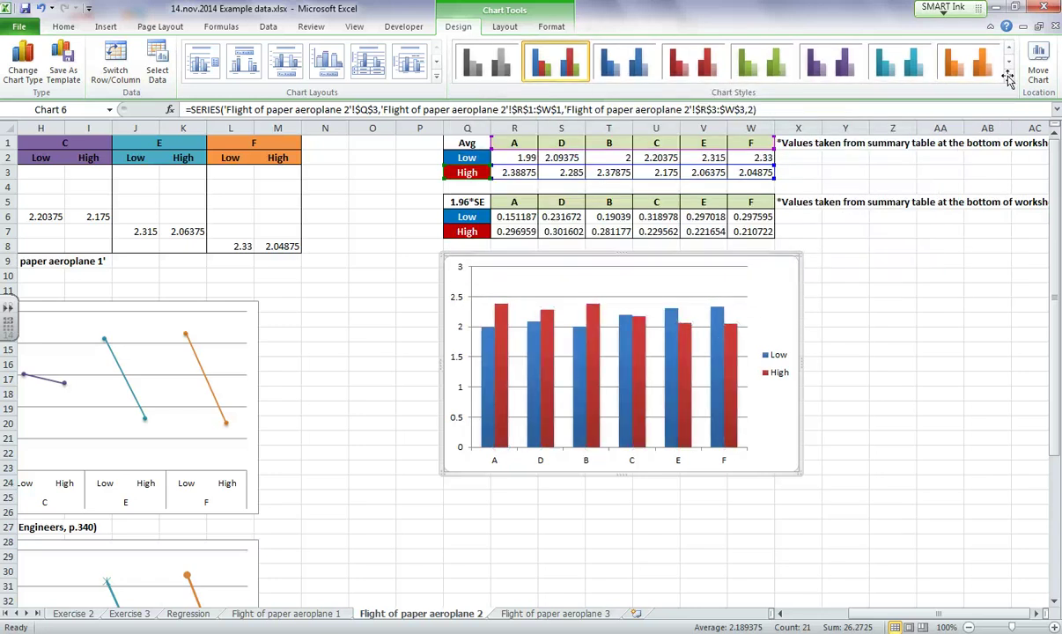
key("Up")
key("Up")
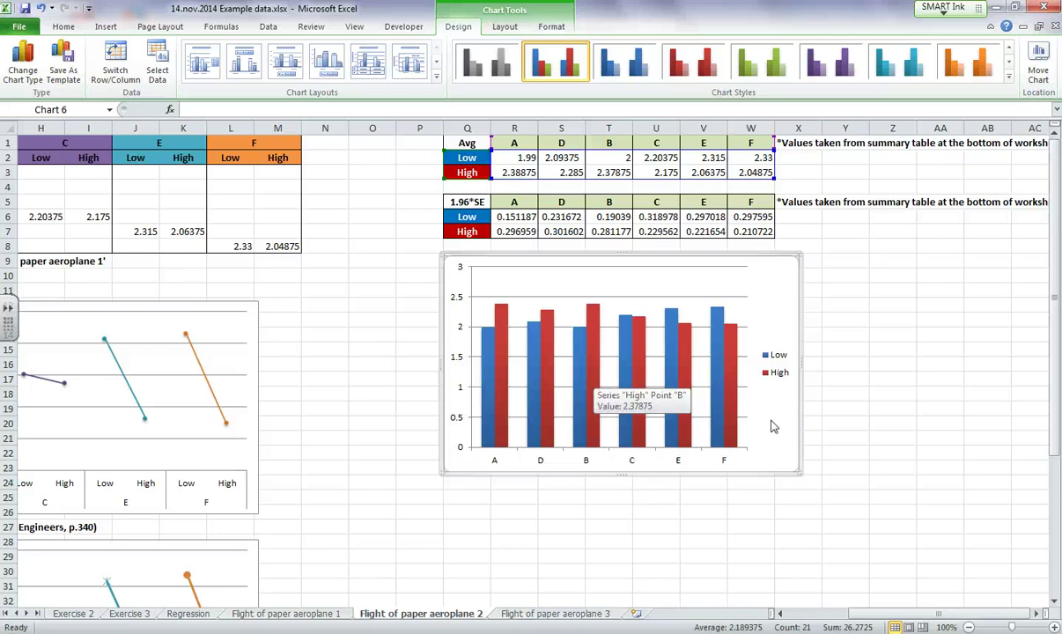
- Add vertical error bars to the Low series of the new column chart and set their error amount to custom
left_click(490, 377)
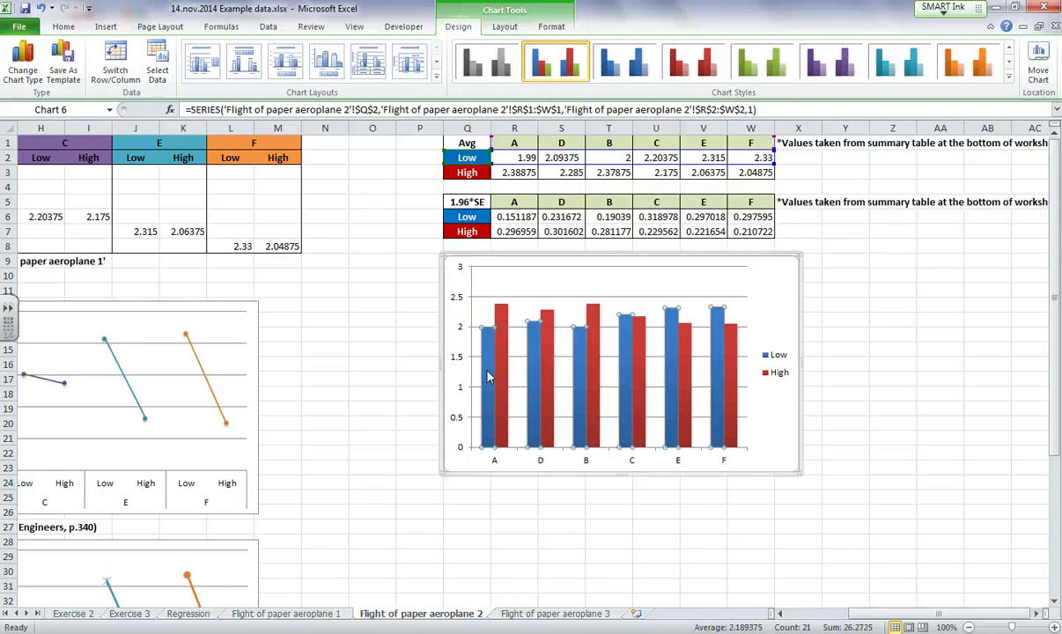
left_click(506, 26)
left_click(718, 66)
left_click(766, 230)
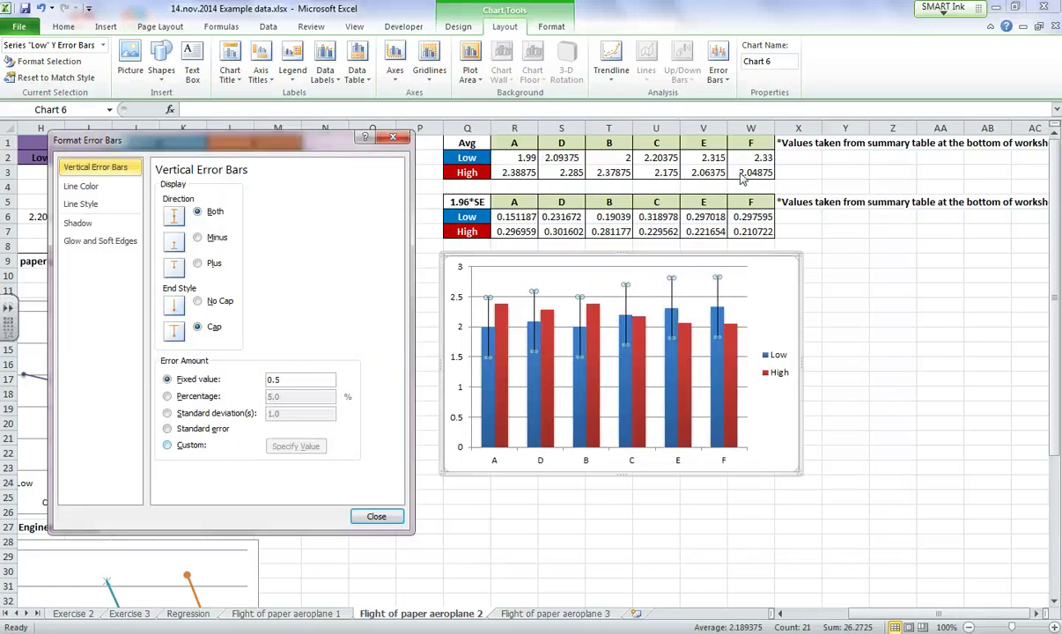
key("alt+c")
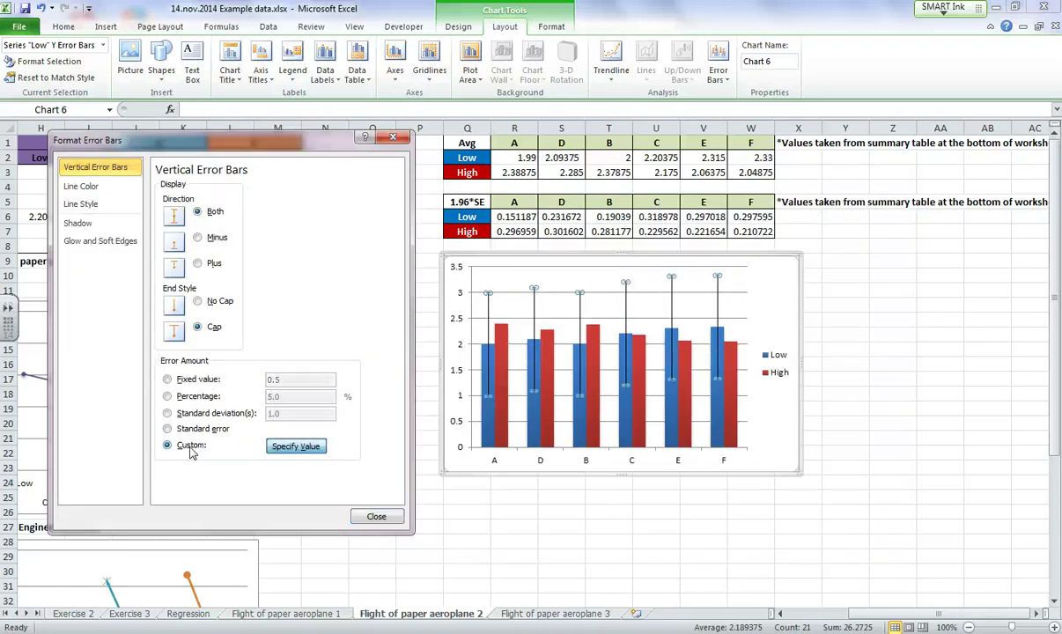
- Specify the Low 1.96*SE values in R6:W6 as both the positive and negative error values for the Low series
left_click(293, 446)
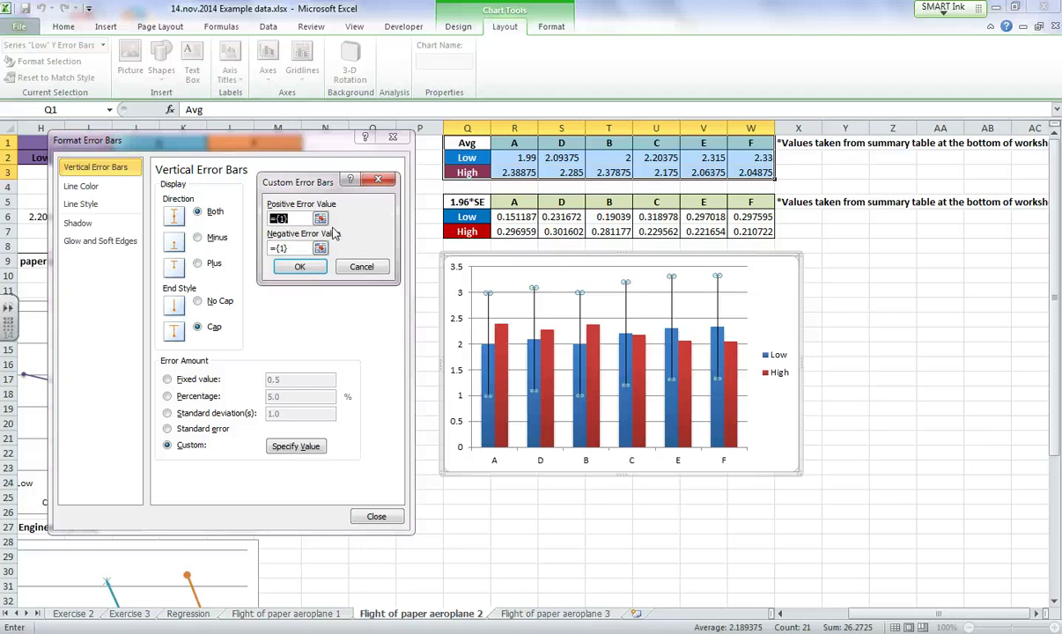
key("BackSpace")
left_click_drag(512, 217, 747, 223)
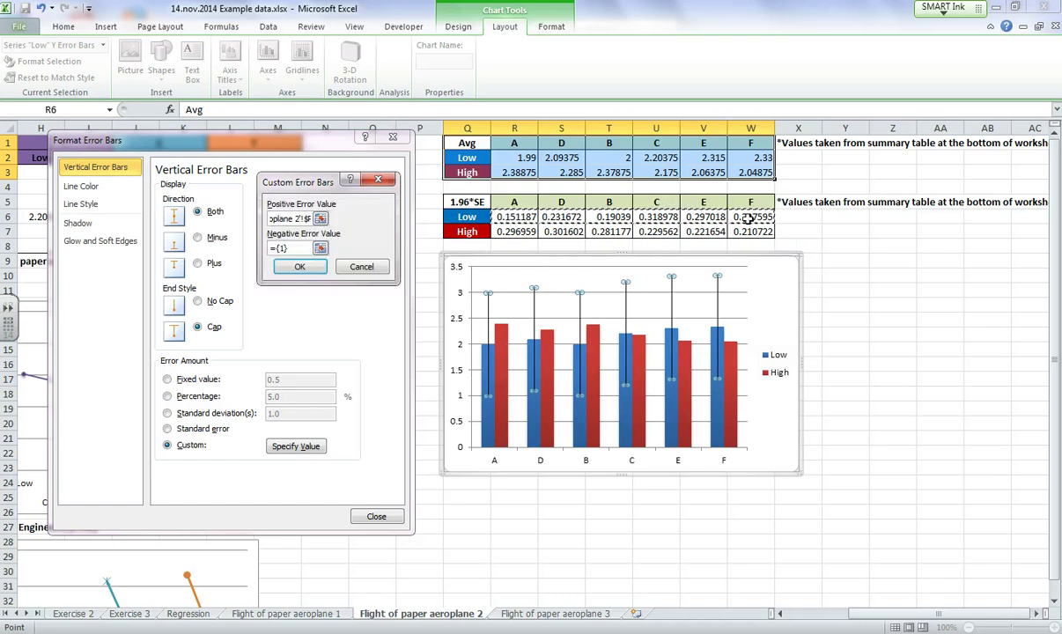
left_click(296, 247)
left_click_drag(474, 222, 745, 219)
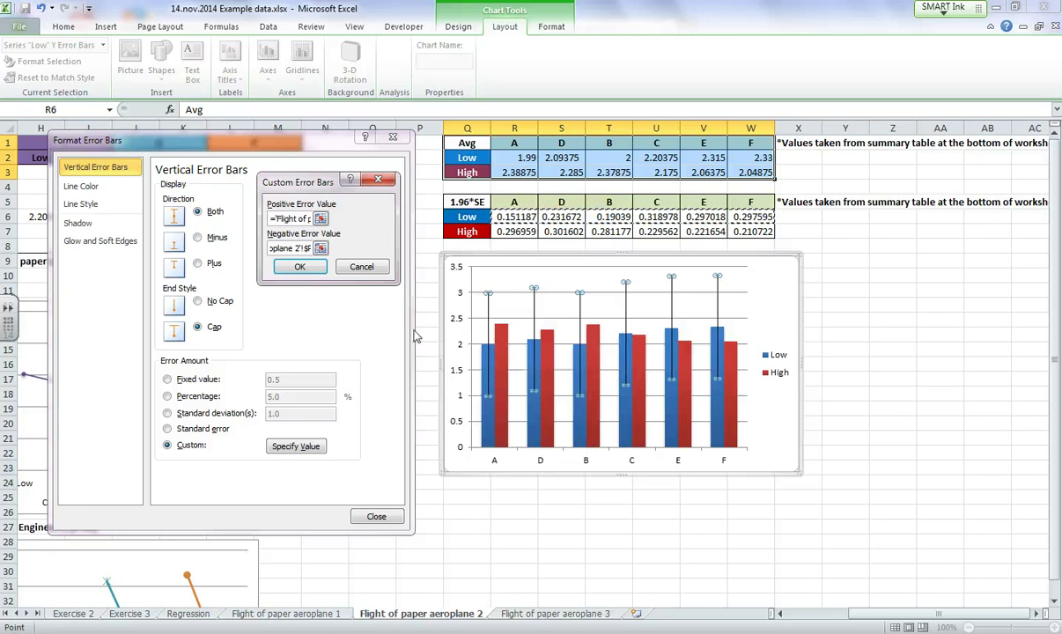
left_click(298, 267)
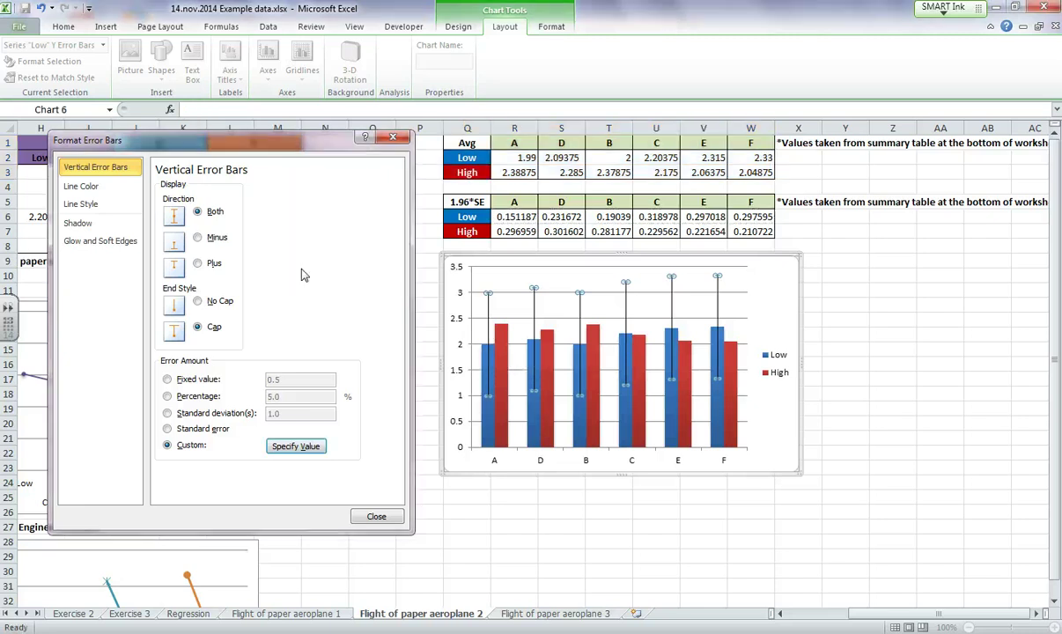
- Add vertical error bars to the High series of the new column chart with a custom error amount
left_click(503, 367)
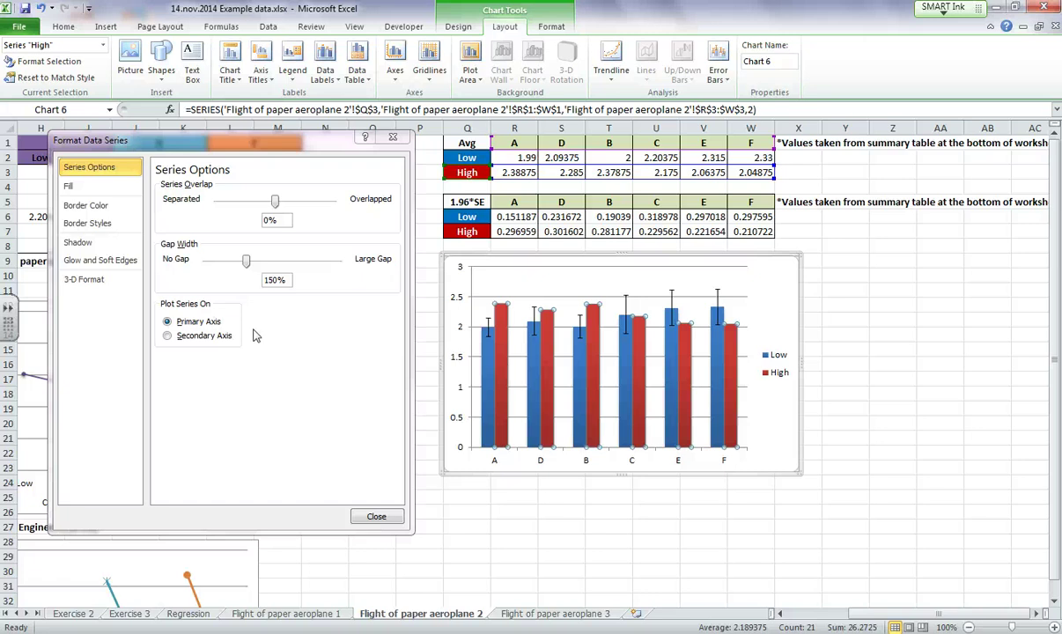
left_click(376, 517)
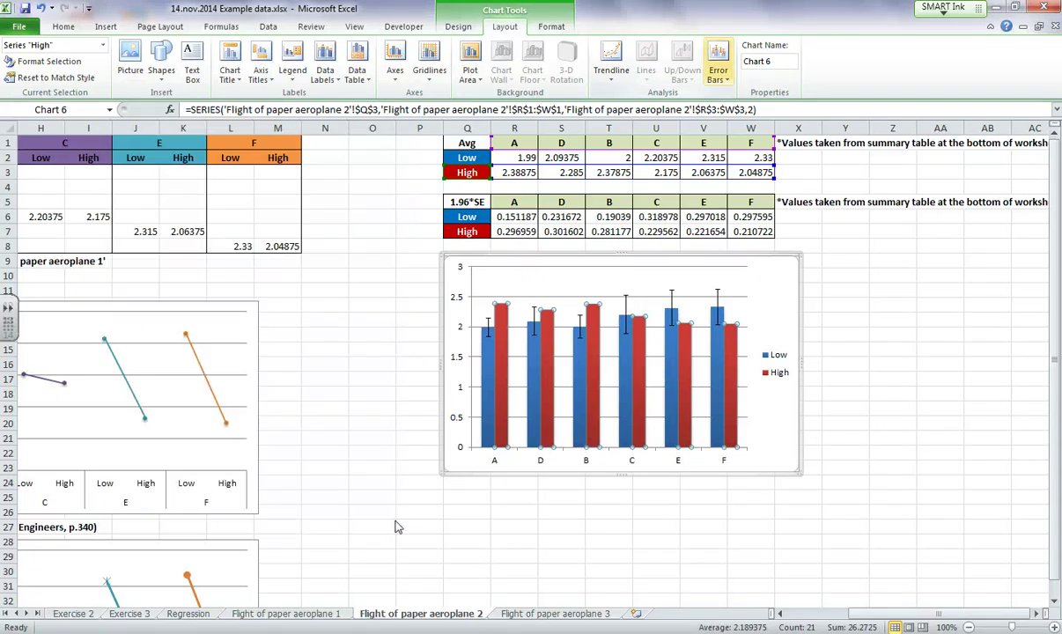
left_click(718, 70)
key("Down")
key("Return")
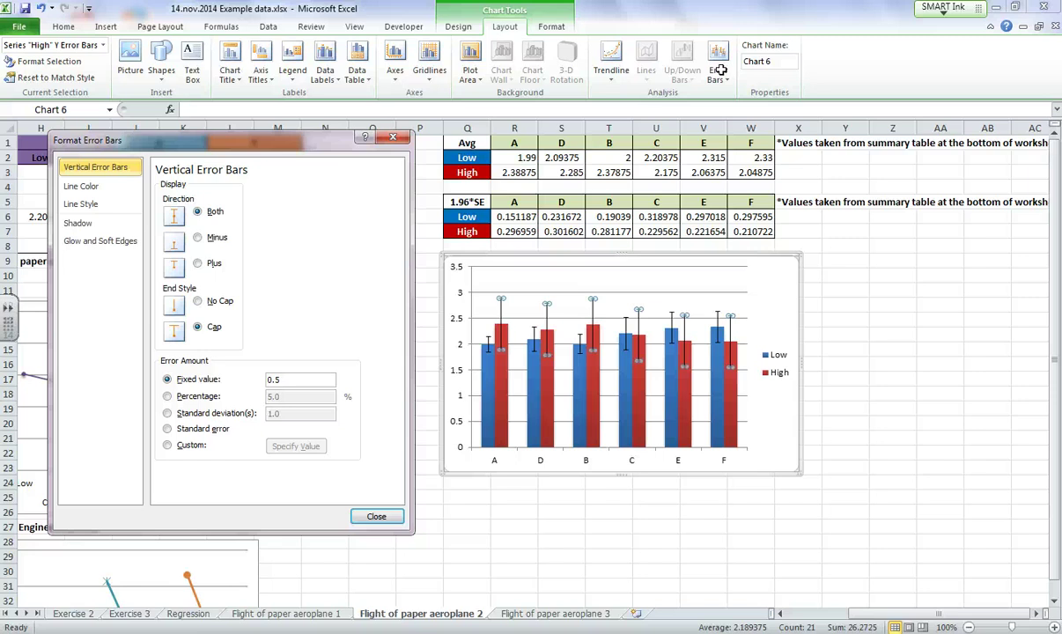
left_click(167, 445)
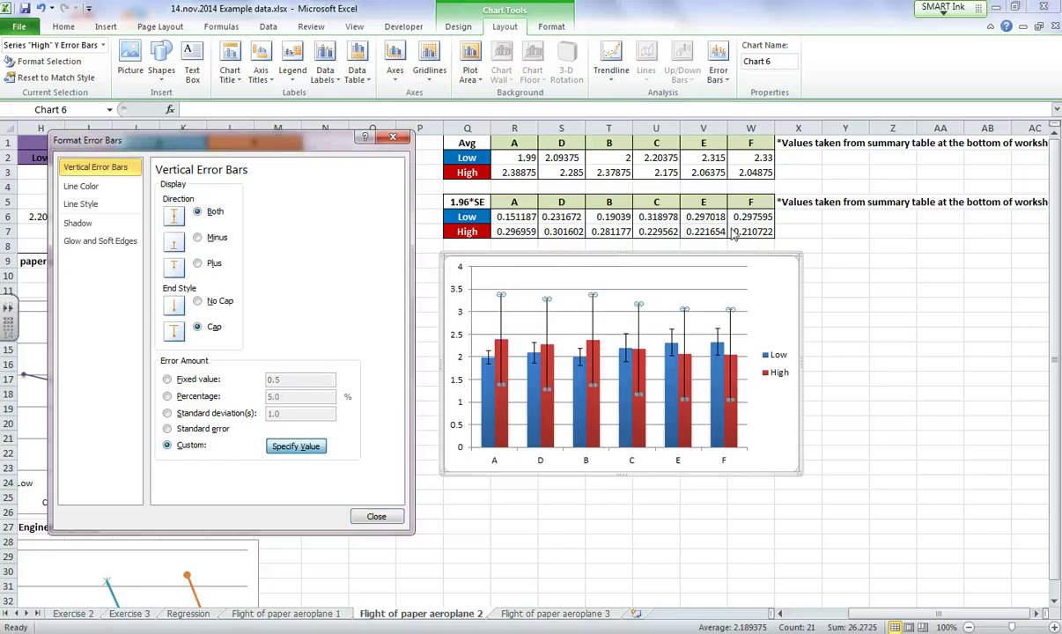
- Specify the High 1.96*SE values in R7:W7 as both the positive and negative error values for the High series
left_click(296, 446)
key("BackSpace")
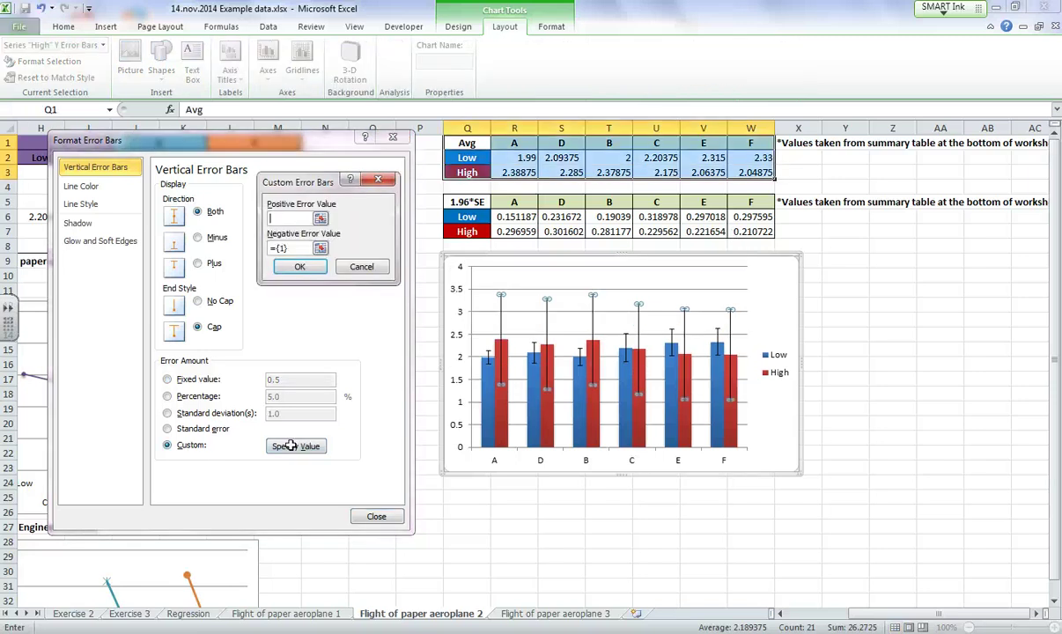
left_click_drag(519, 232, 739, 229)
left_click(291, 248)
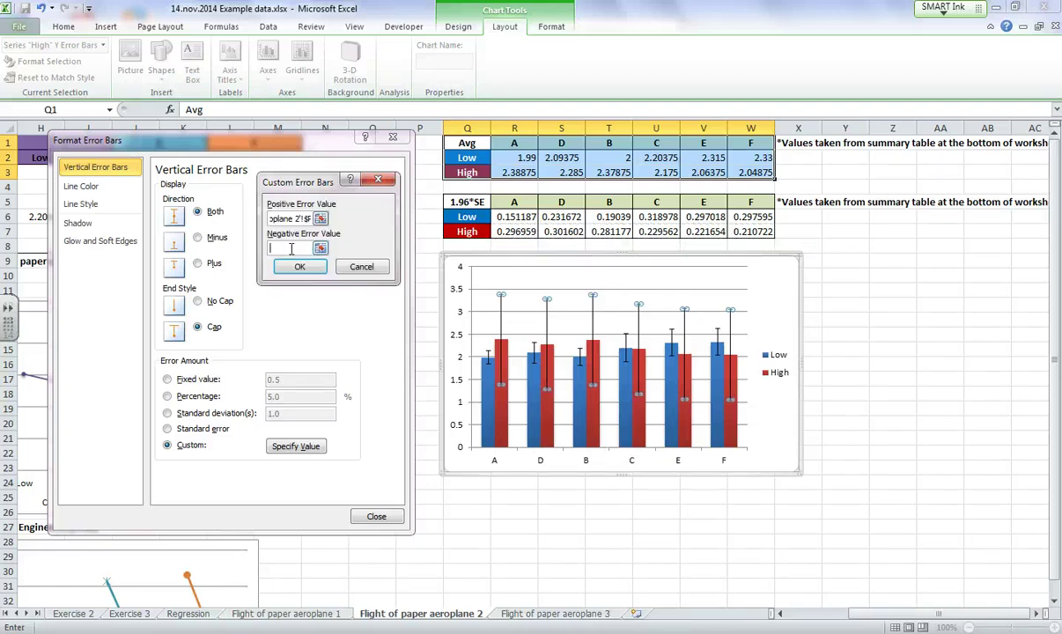
left_click_drag(497, 232, 740, 231)
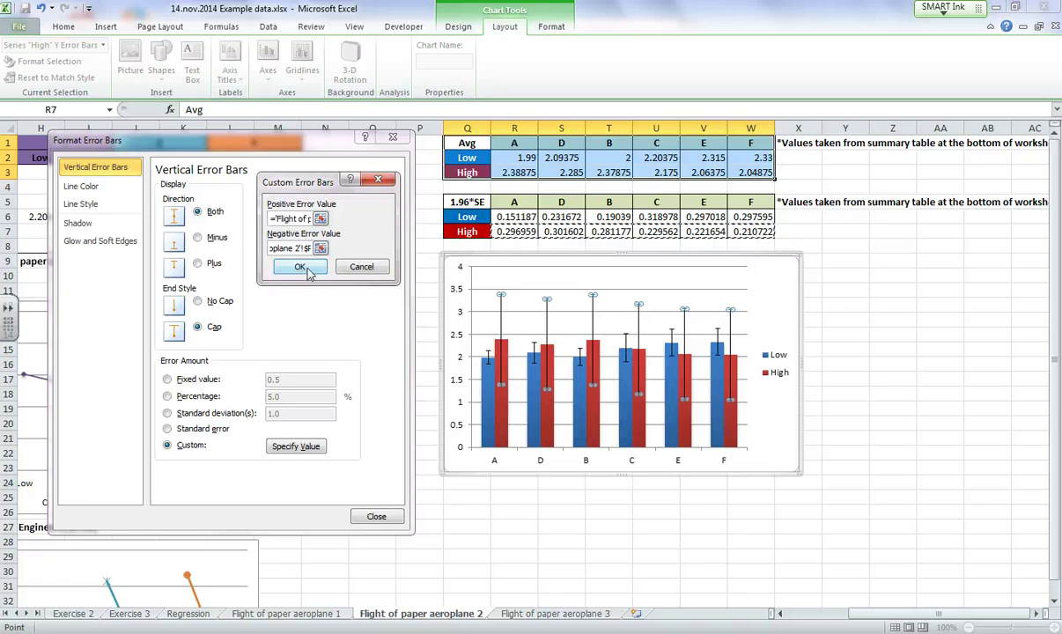
left_click(301, 267)
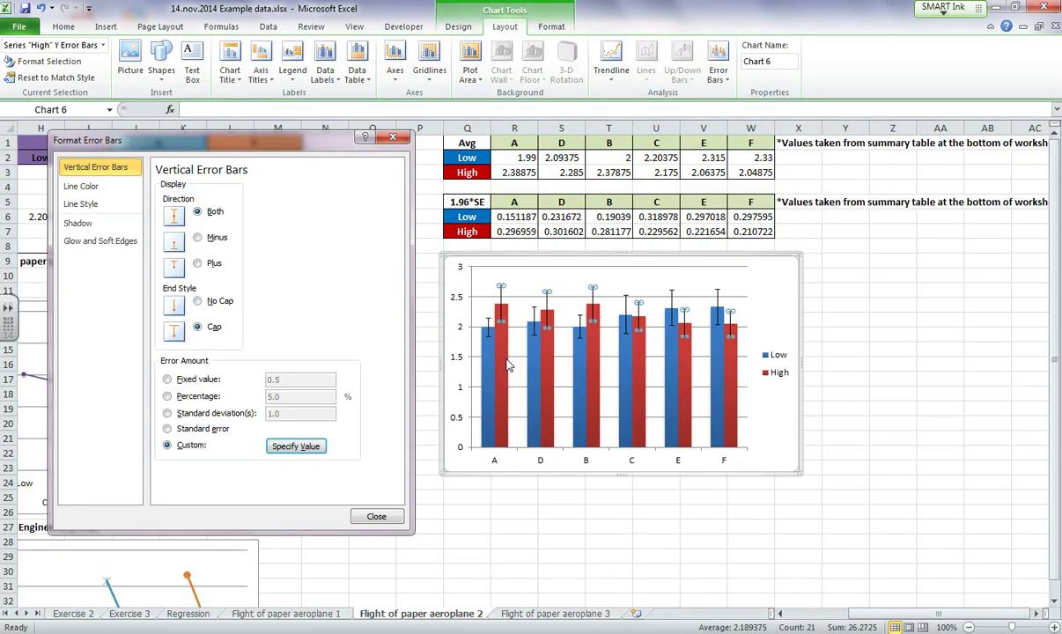
- Move the new column chart directly below the existing one and compare their error bars
left_click(779, 421)
left_click_drag(783, 256, 785, 484)
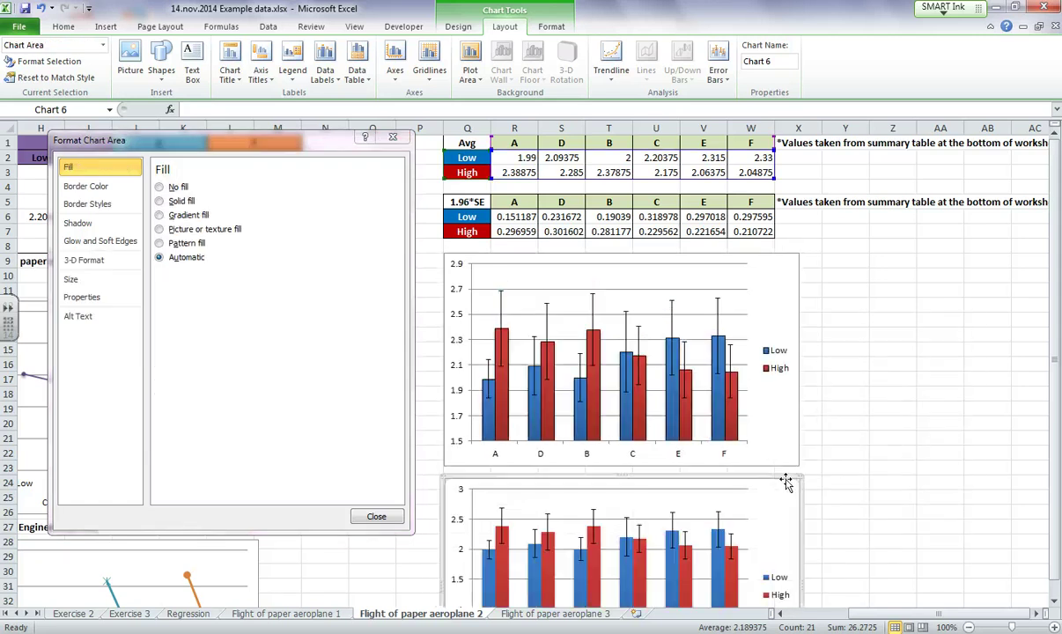
left_click(375, 516)
scroll(382, 518, "down", 3)
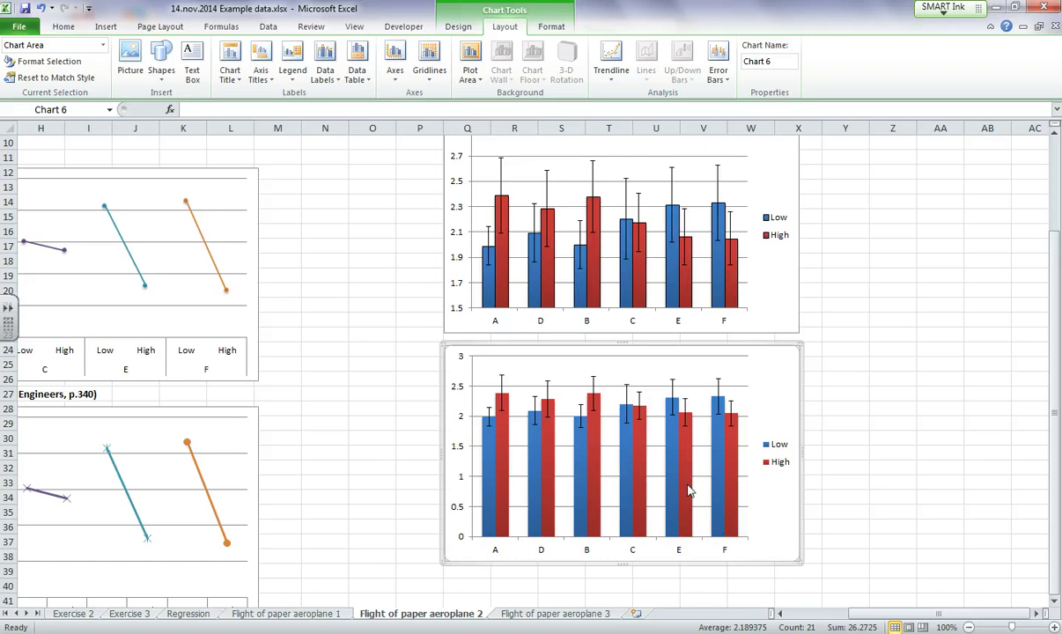
scroll(515, 498, "up", 1)
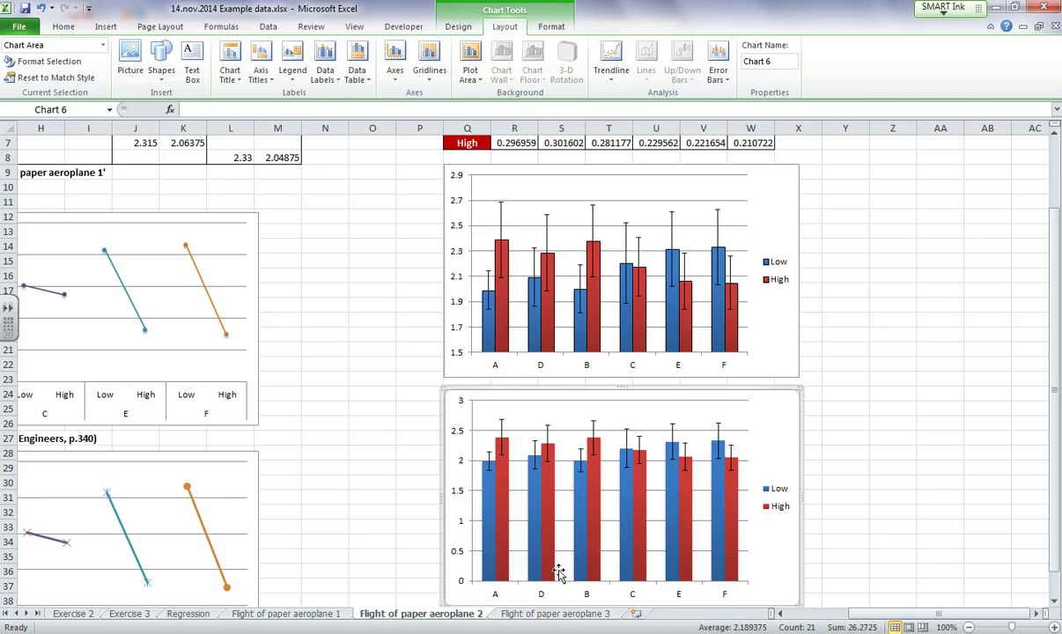
scroll(527, 542, "down", 1)
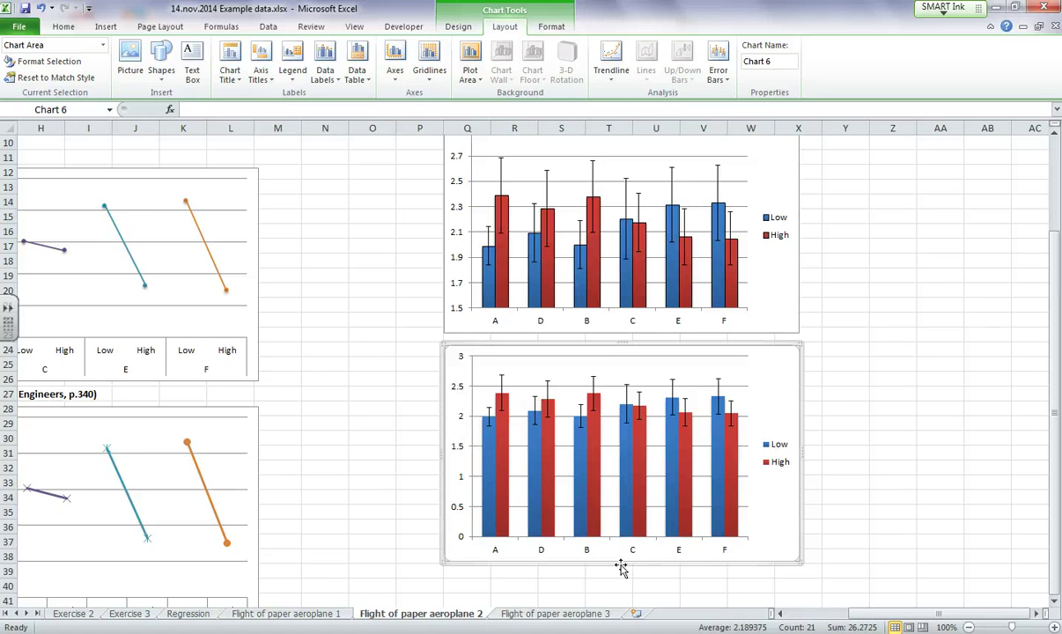
scroll(621, 568, "up", 1)
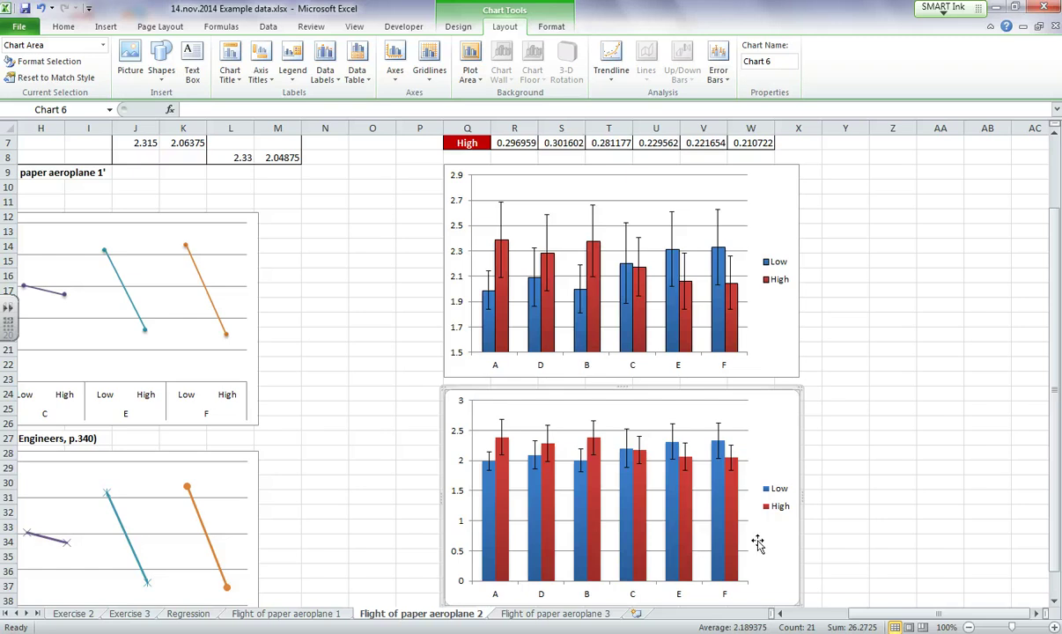